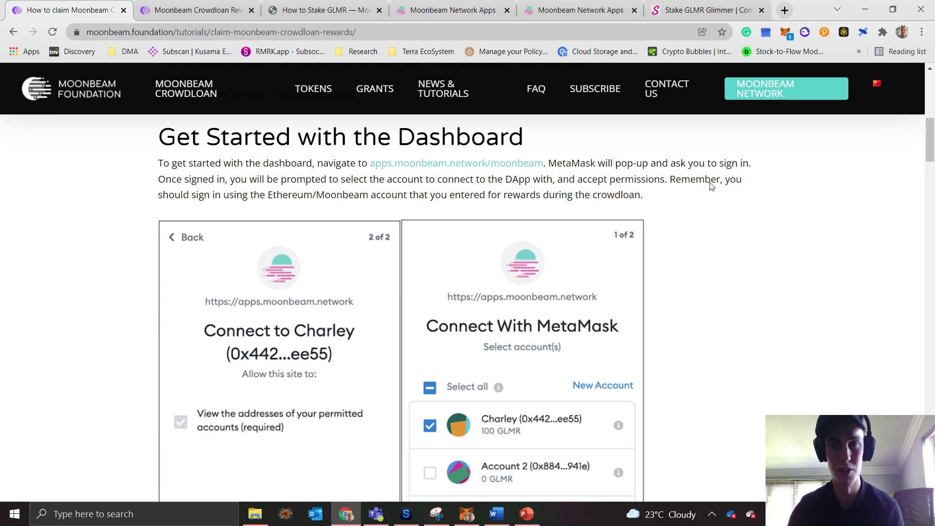
Step: Approve the wallet's switch to Moonriver, then open MetaMask's Add Network page
click(789, 36)
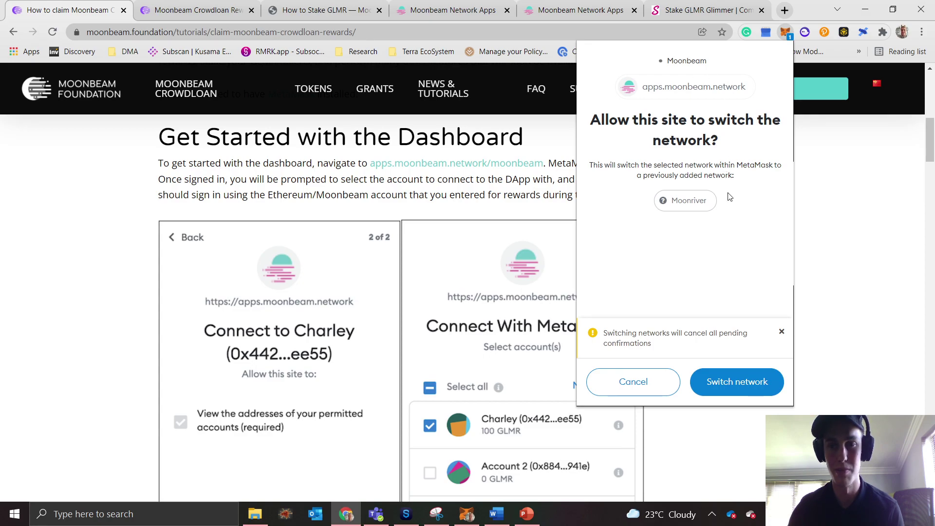
click(720, 393)
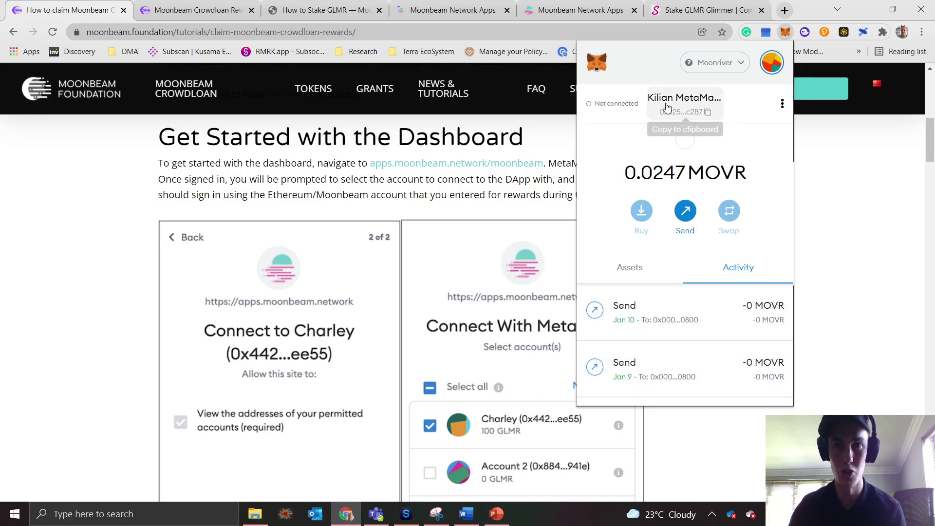
click(782, 104)
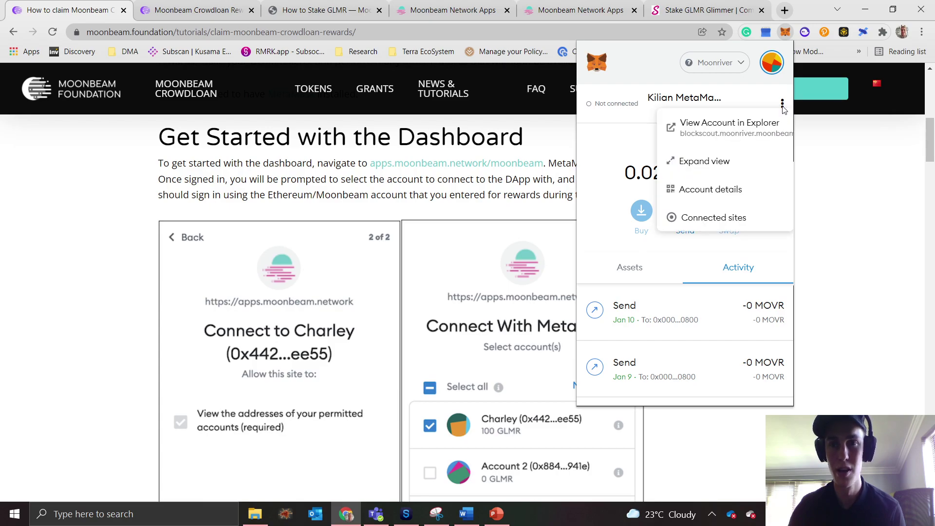
click(772, 74)
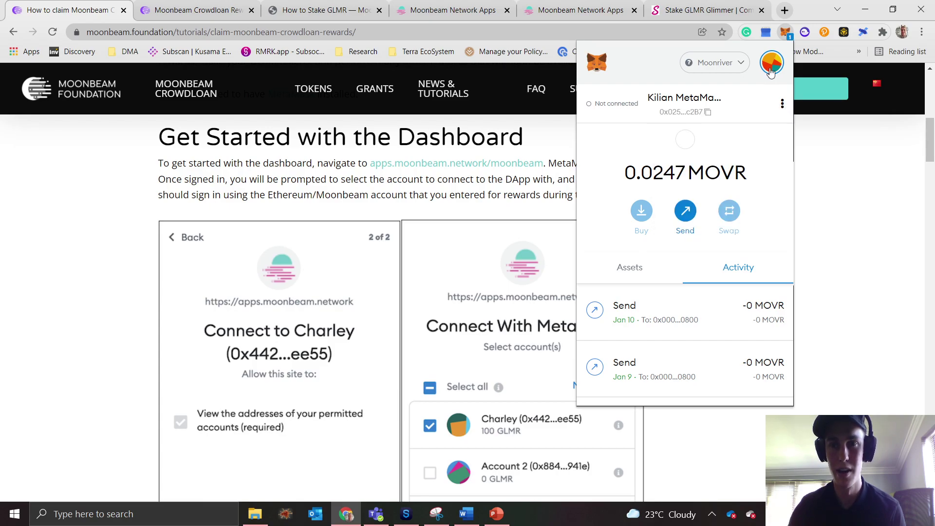
click(732, 68)
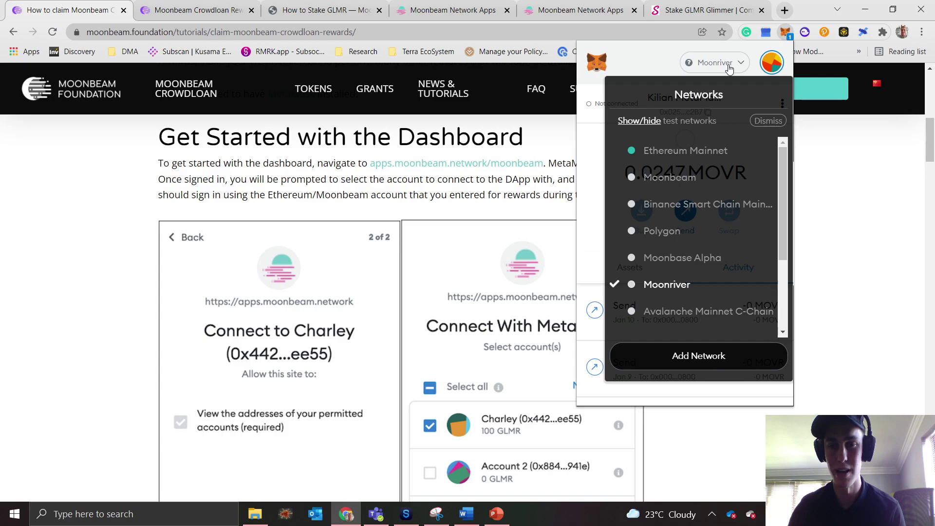
click(696, 359)
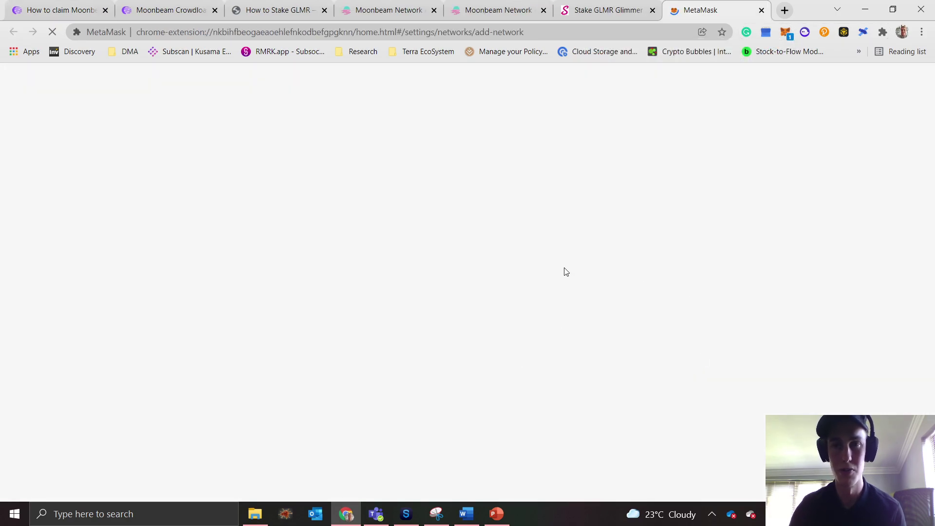
Step: Let the blank Add a network form load, then bring up the filled-in Moonbeam reference screenshot
scroll(730, 322, down, 1)
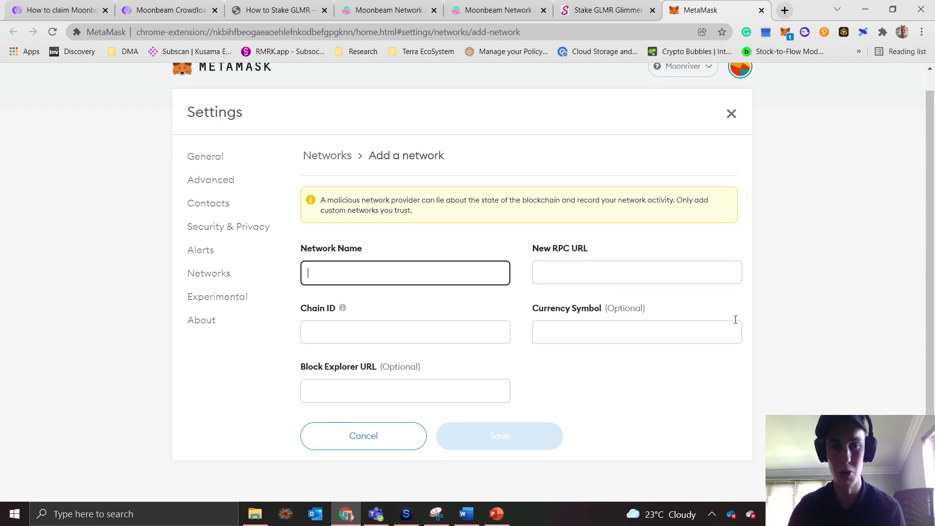
click(441, 514)
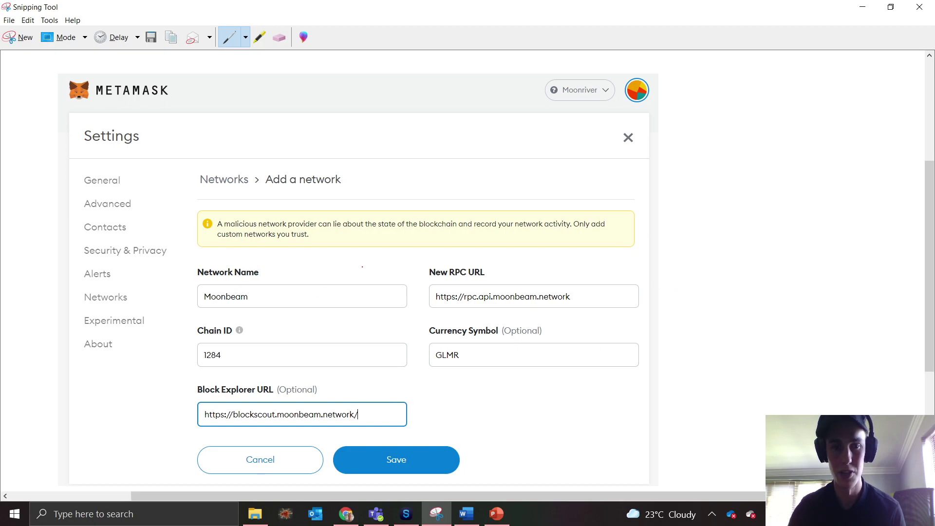
Step: Tick Network Name, RPC URL, GLMR, Chain ID 1284 and explorer URL in red, then minimize the screenshot
drag(373, 270, 348, 265)
drag(588, 266, 623, 263)
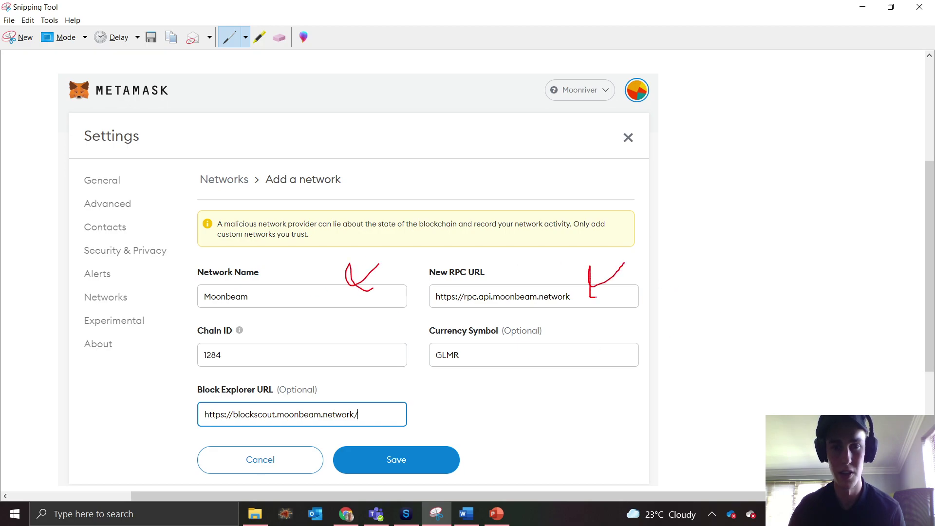
mouse_move(475, 407)
mouse_down()
mouse_move(483, 363)
mouse_move(450, 382)
mouse_up()
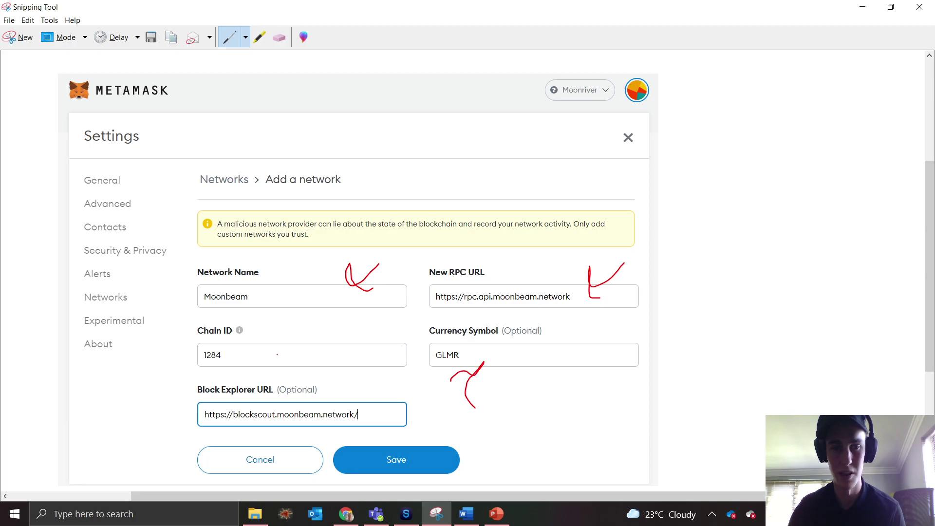
mouse_move(269, 360)
mouse_down()
mouse_move(305, 333)
mouse_move(315, 371)
mouse_up()
drag(418, 413, 390, 390)
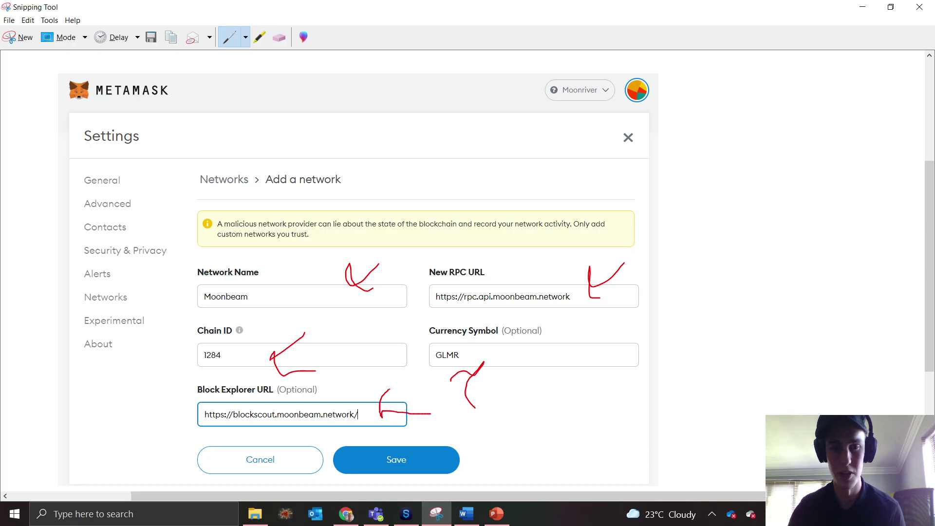
click(869, 12)
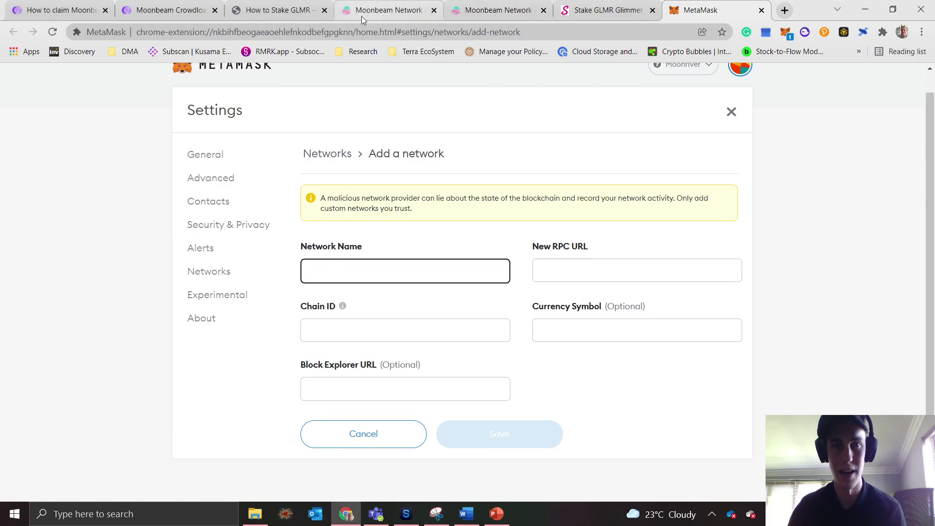
Step: Return to the Moonbeam Network tab and reload apps.moonbeam.network/moonbeam
click(133, 13)
click(73, 14)
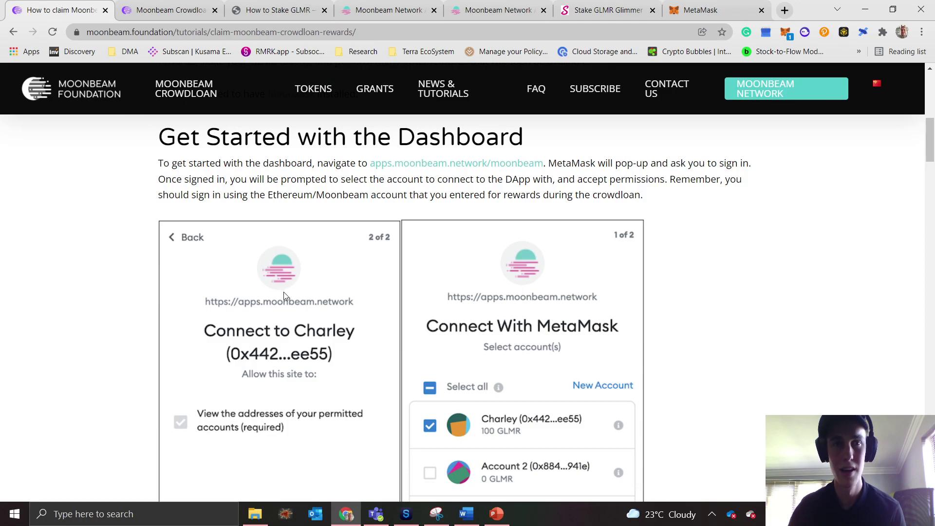
click(372, 16)
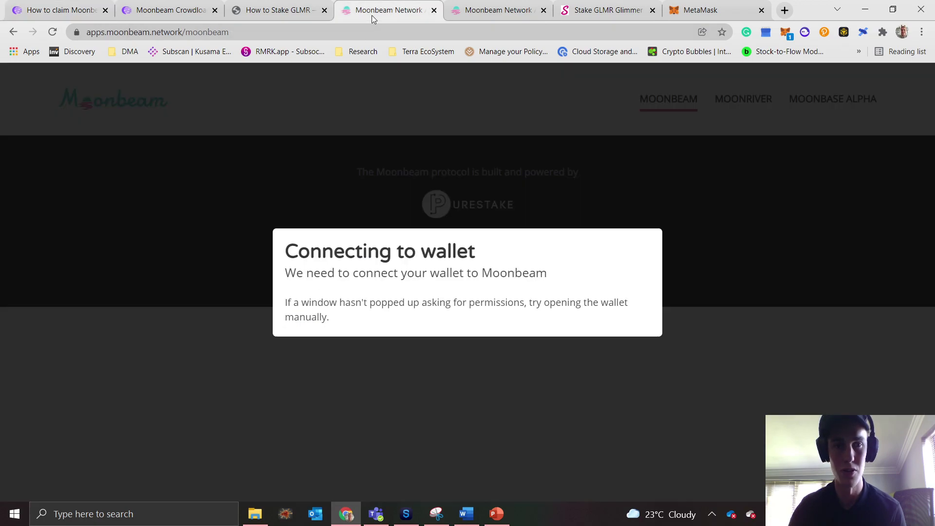
click(237, 33)
key(Return)
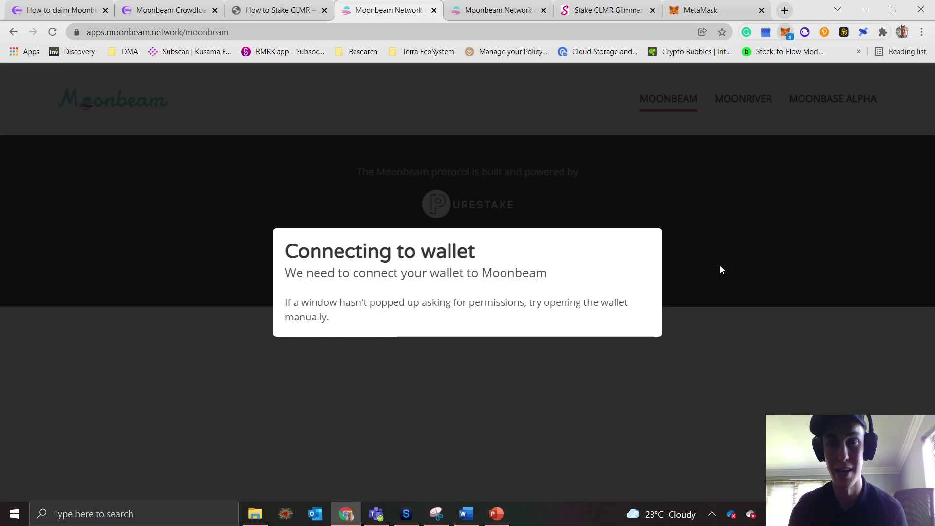
Step: Approve MetaMask's switch to Moonbeam, then dismiss the popup and the desktop notification
click(785, 31)
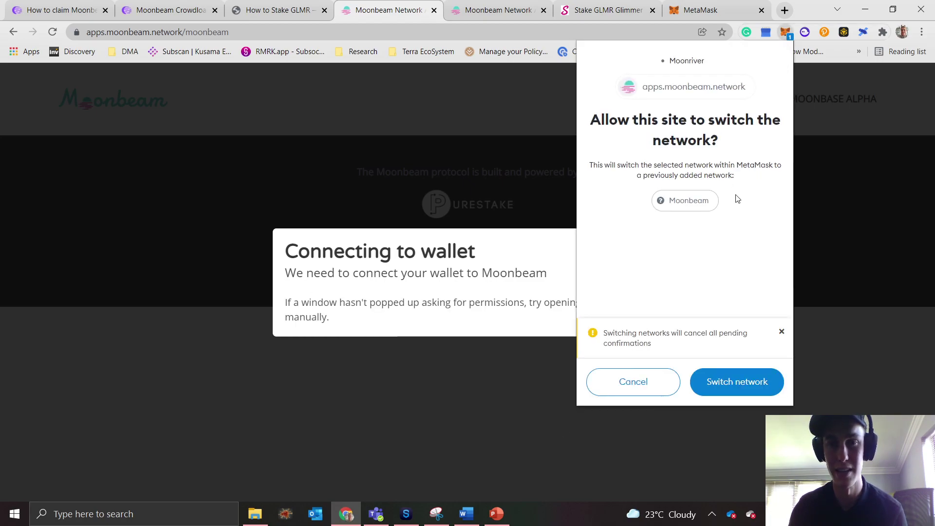
click(738, 388)
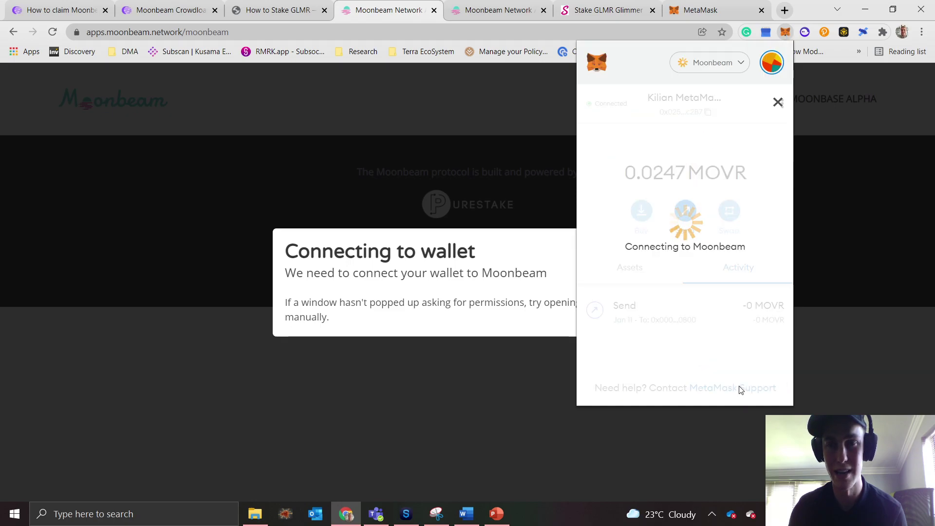
click(463, 379)
click(899, 410)
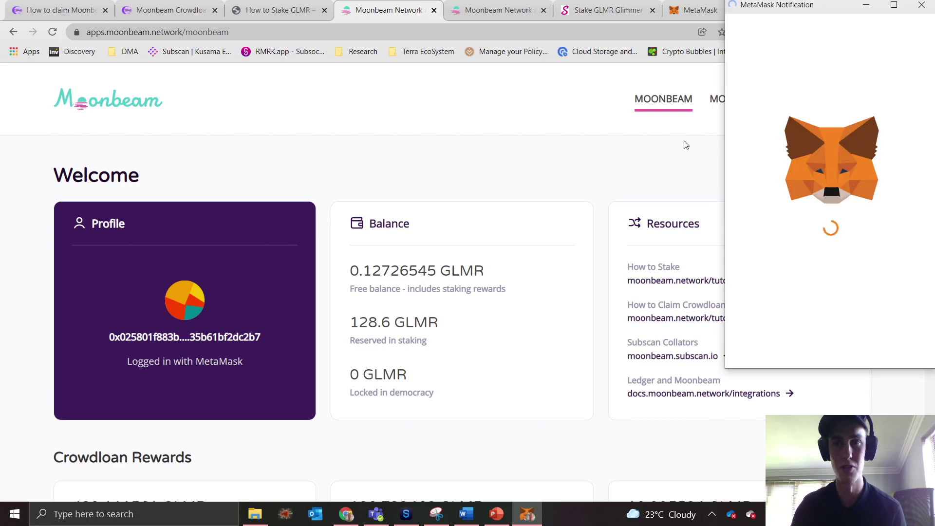
Step: Highlight the 0.12726545 GLMR free balance on the dashboard in yellow
click(866, 5)
scroll(494, 168, down, 1)
scroll(499, 170, up, 1)
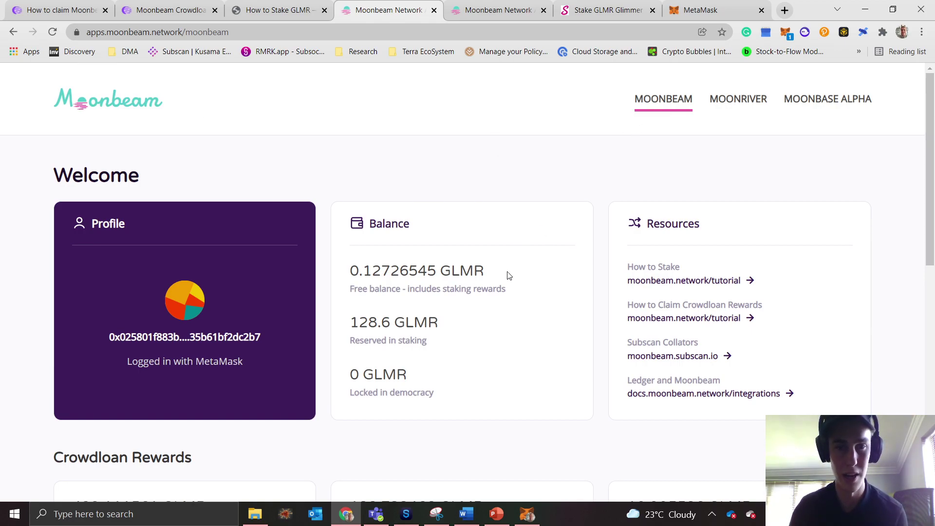
drag(506, 273, 341, 280)
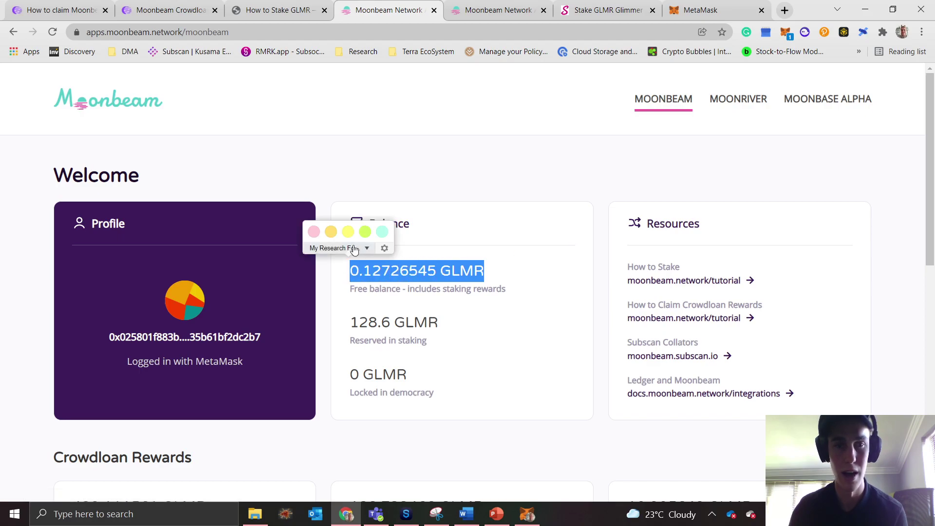
click(354, 239)
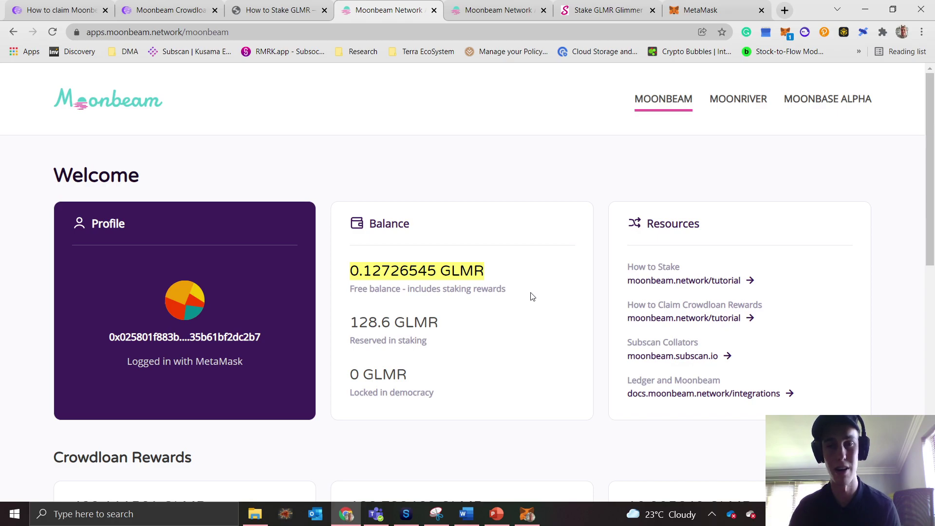
Step: Scroll down to the 128.6 GLMR Diversified Validator Network delegation in Staking
scroll(506, 317, down, 2)
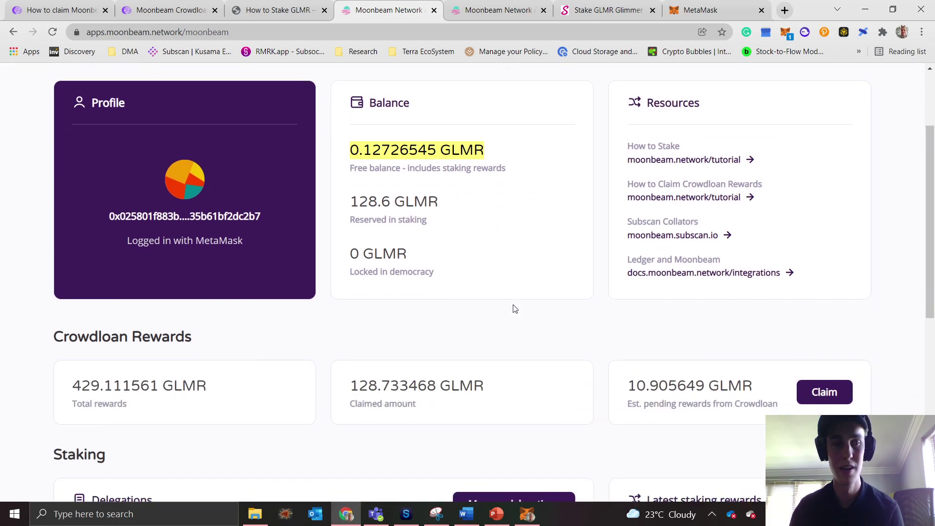
scroll(535, 306, down, 3)
scroll(755, 291, down, 1)
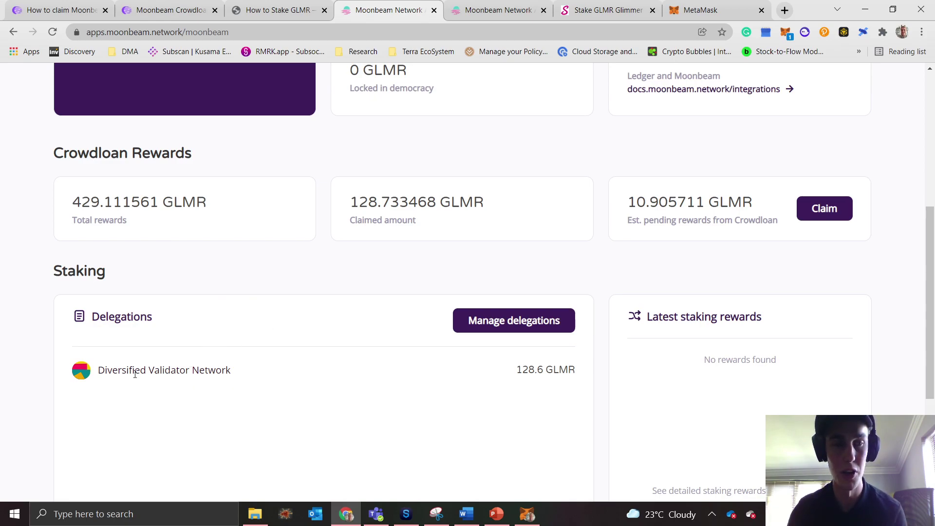
Step: Go to Manage delegations and open the Select a collator list of Active Pool collators
click(477, 322)
scroll(219, 349, up, 5)
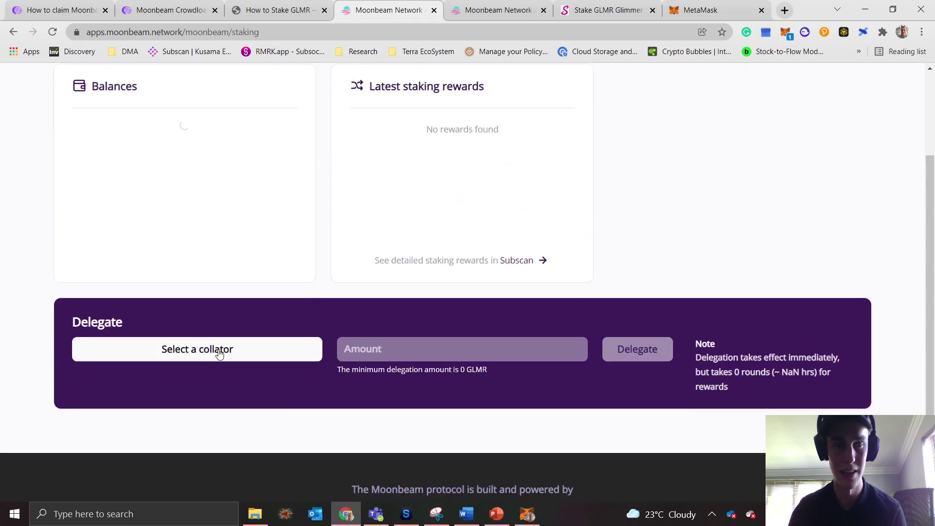
scroll(165, 387, down, 1)
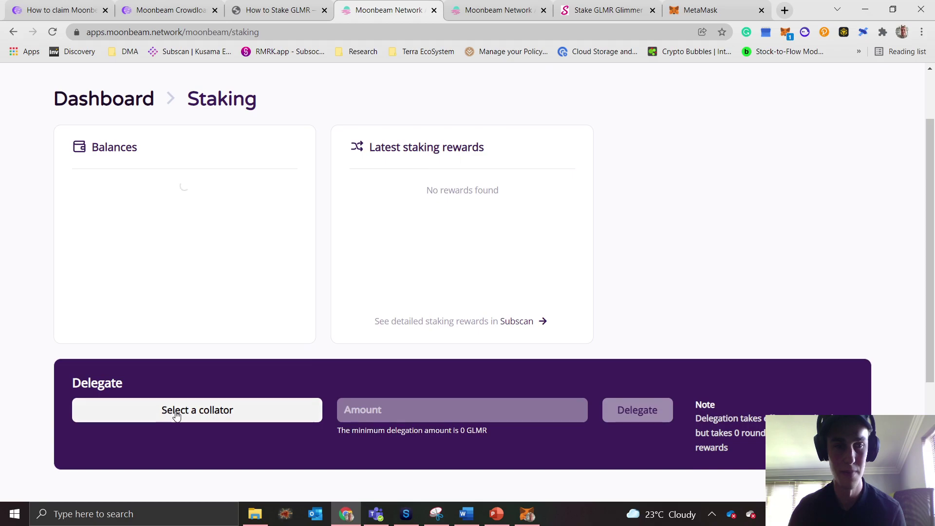
click(176, 410)
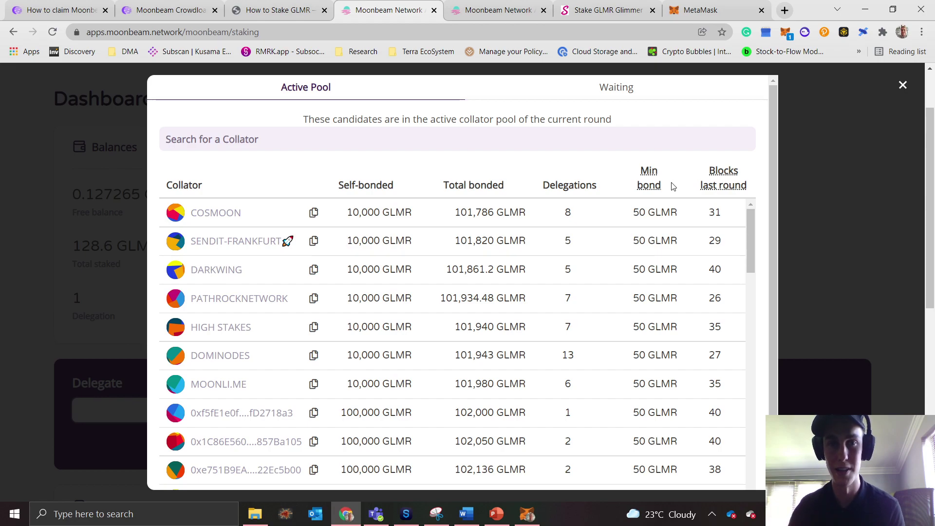
Step: In the How to Stake GLMR article, highlight '15% and 30%' in yellow
click(273, 10)
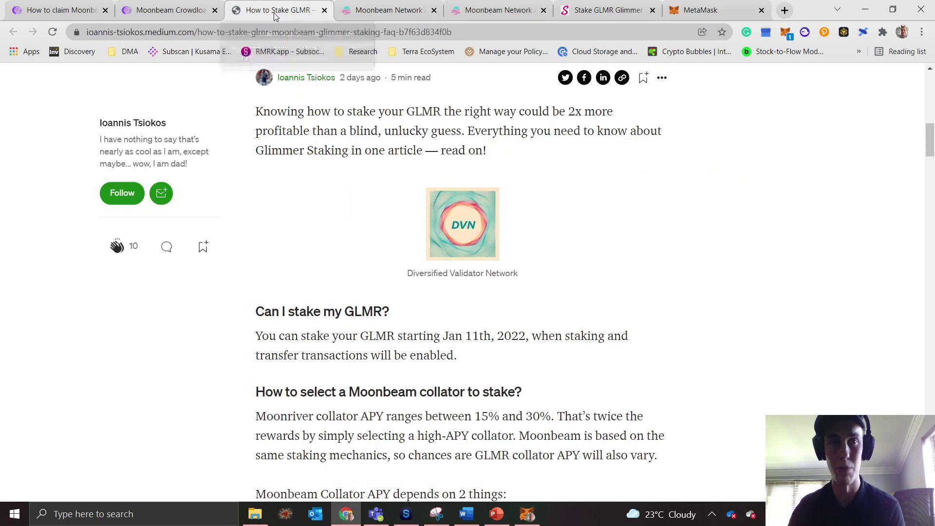
scroll(768, 279, down, 4)
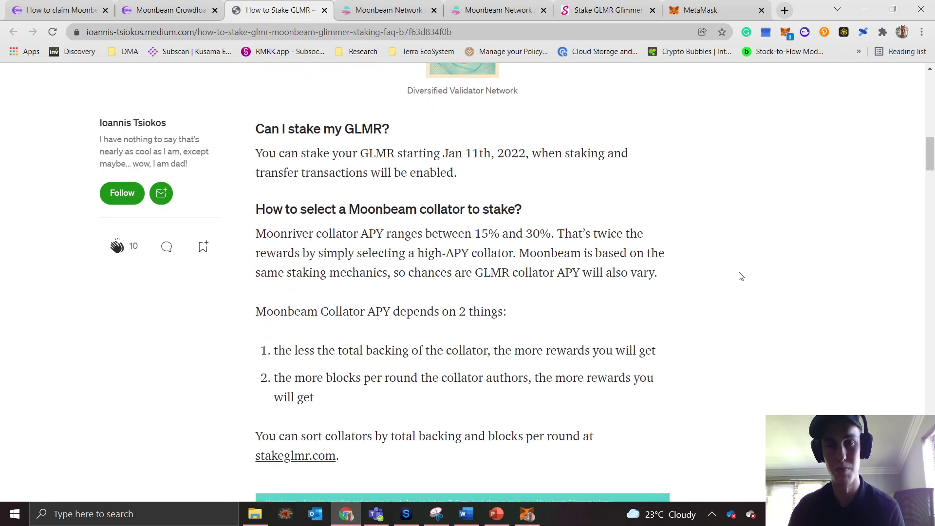
scroll(740, 274, down, 1)
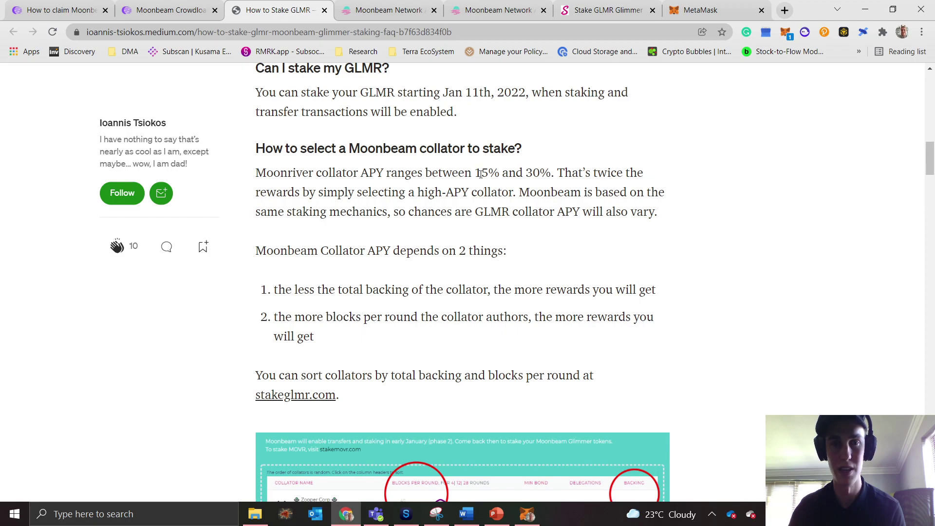
drag(475, 174, 552, 176)
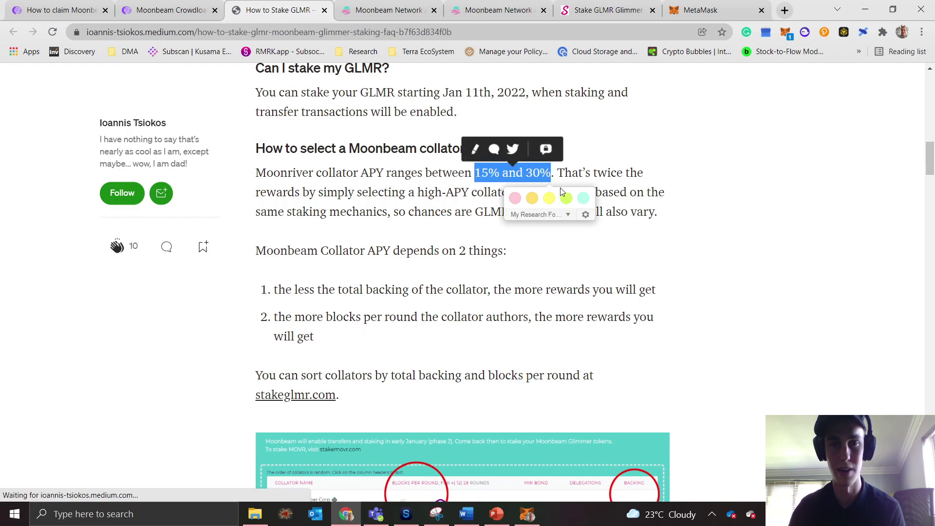
click(533, 197)
click(710, 262)
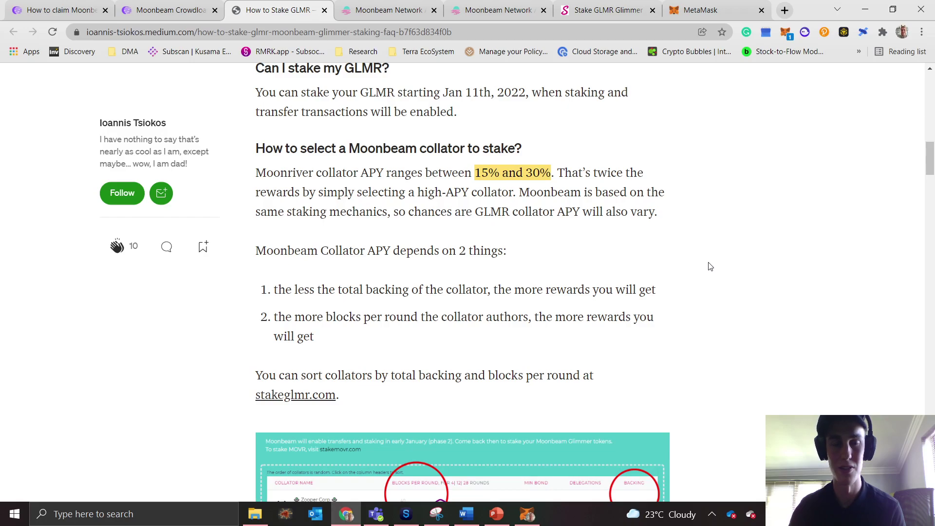
Step: Highlight 'Moonbeam Collator APY depends on 2 things:' in teal, then return to the Moonbeam tab
scroll(710, 266, down, 1)
mouse_move(258, 192)
mouse_down()
mouse_move(411, 202)
mouse_move(512, 192)
mouse_up()
click(538, 216)
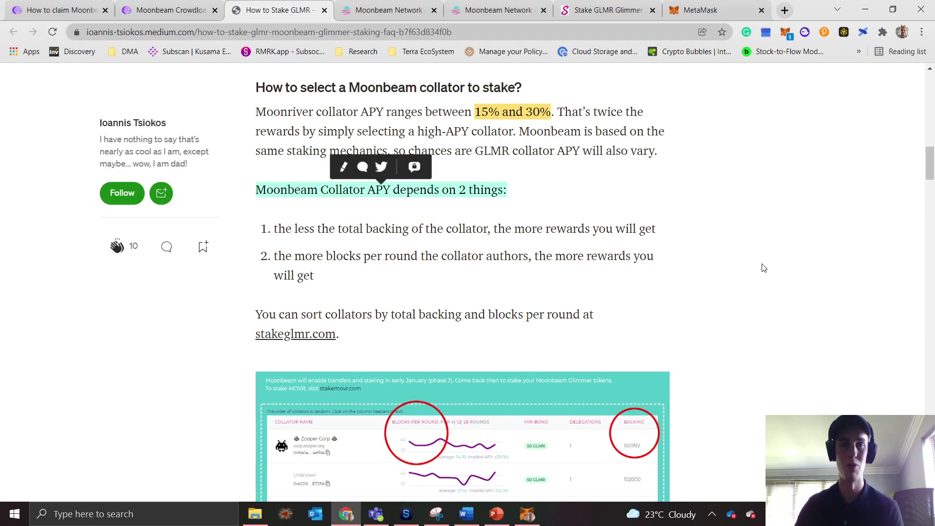
click(354, 242)
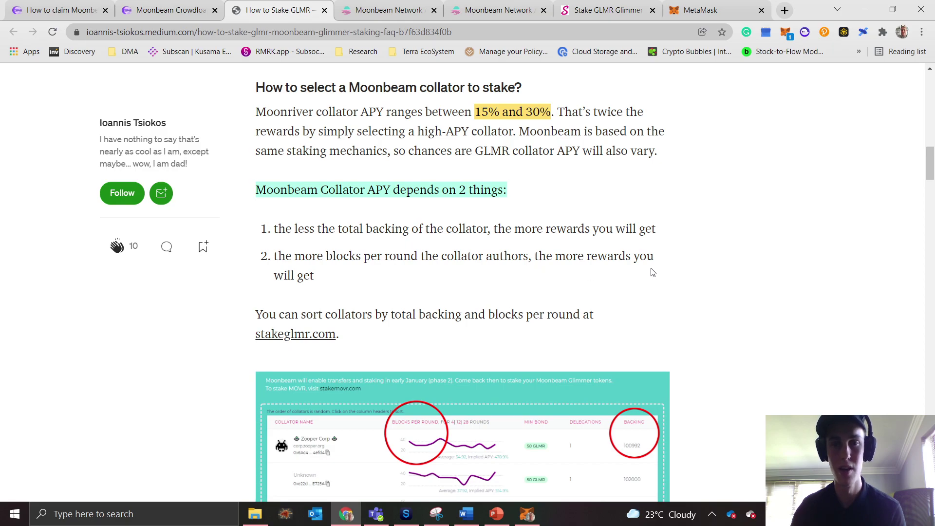
click(396, 14)
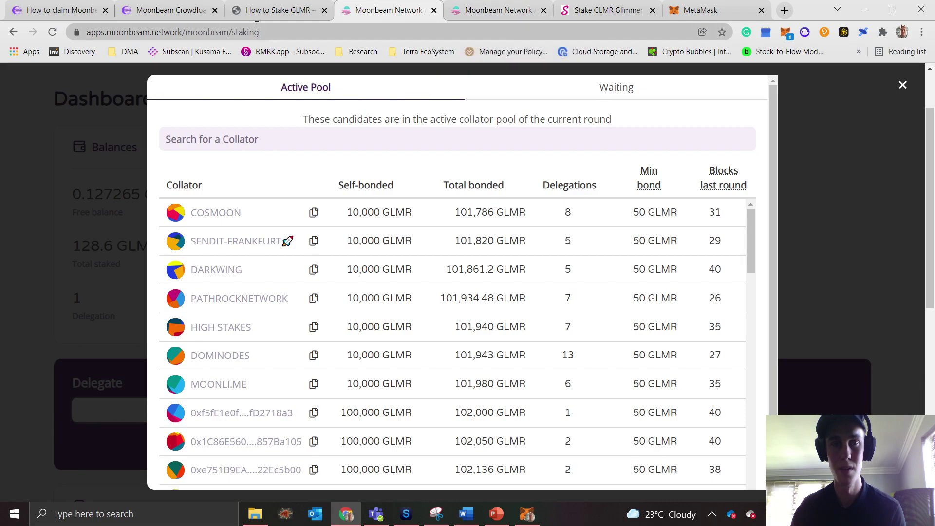
Step: Select 'total backing' in the article and compare it with the active collator list
click(270, 20)
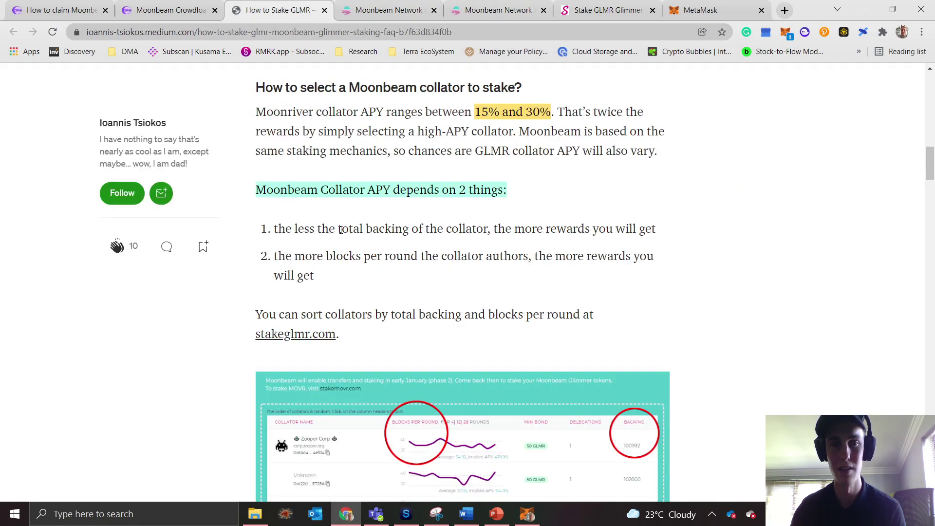
drag(339, 228, 403, 233)
click(385, 11)
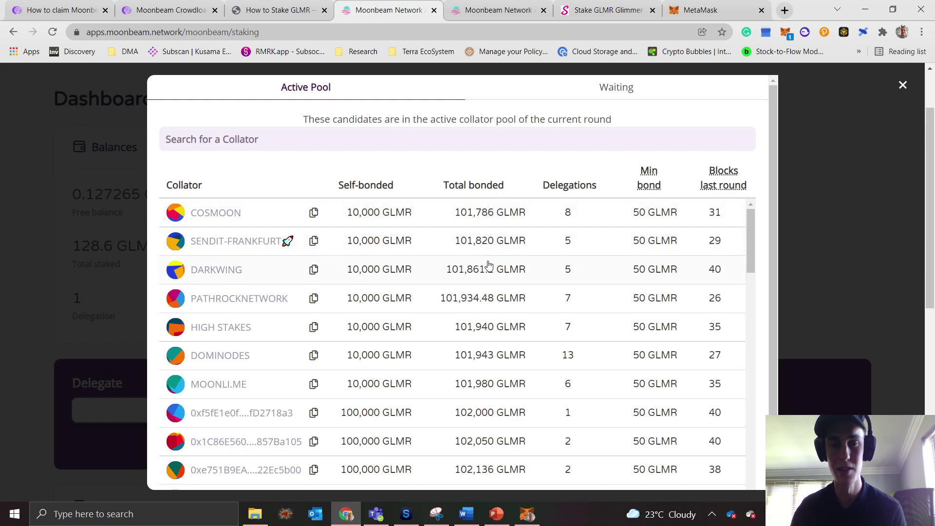
Step: Select the blocks-per-round tip, recheck the collator list, then move to the StakeGlmr tab
click(295, 8)
click(334, 285)
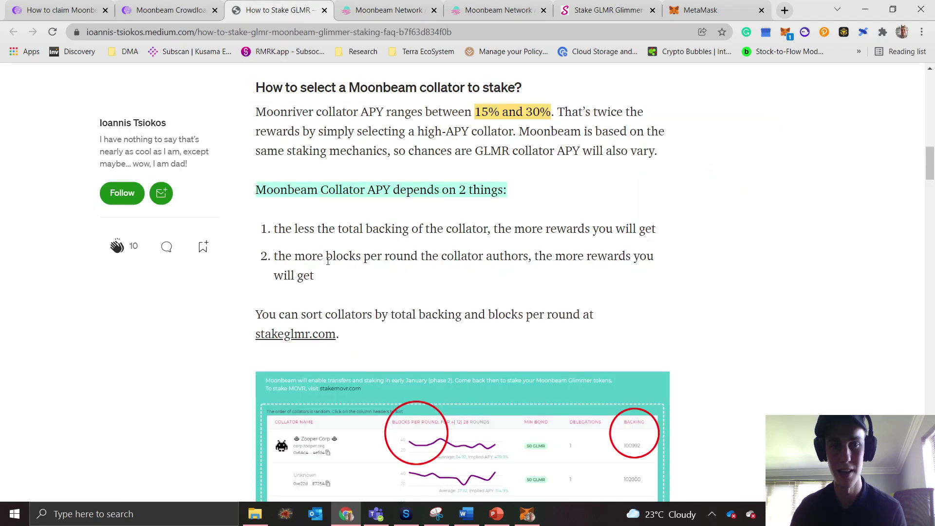
drag(298, 258, 385, 280)
click(373, 16)
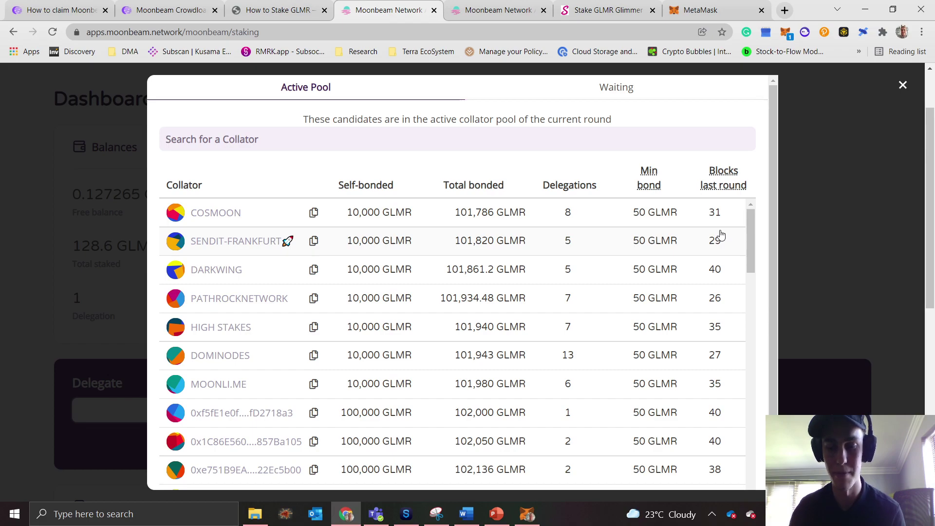
key(ctrl+Tab)
key(ctrl+Tab)
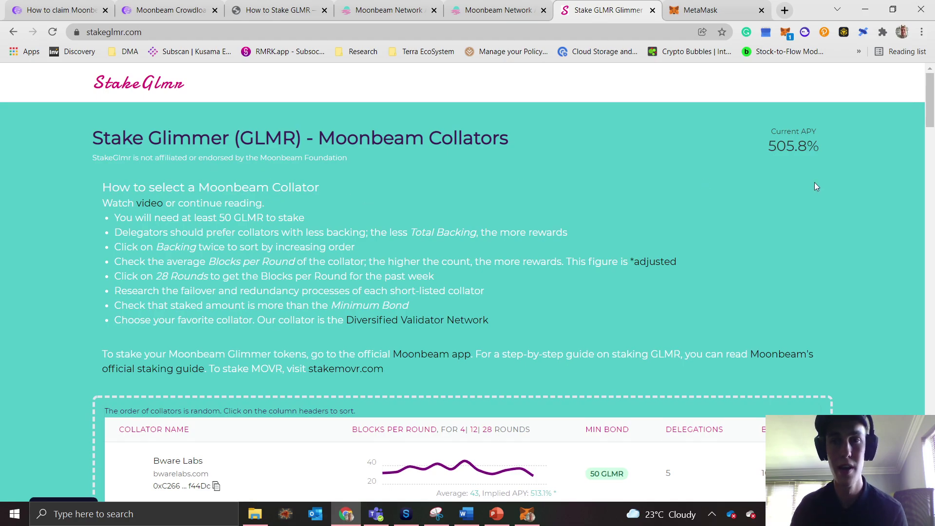
Step: Highlight the 505.8% current APY, then the '50 GLMR to stake' requirement in yellow
drag(772, 146, 822, 147)
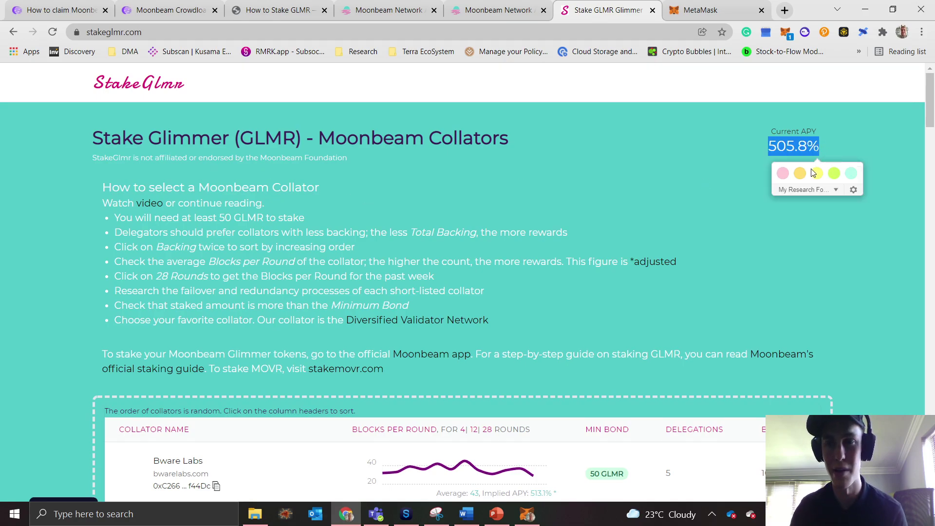
click(800, 173)
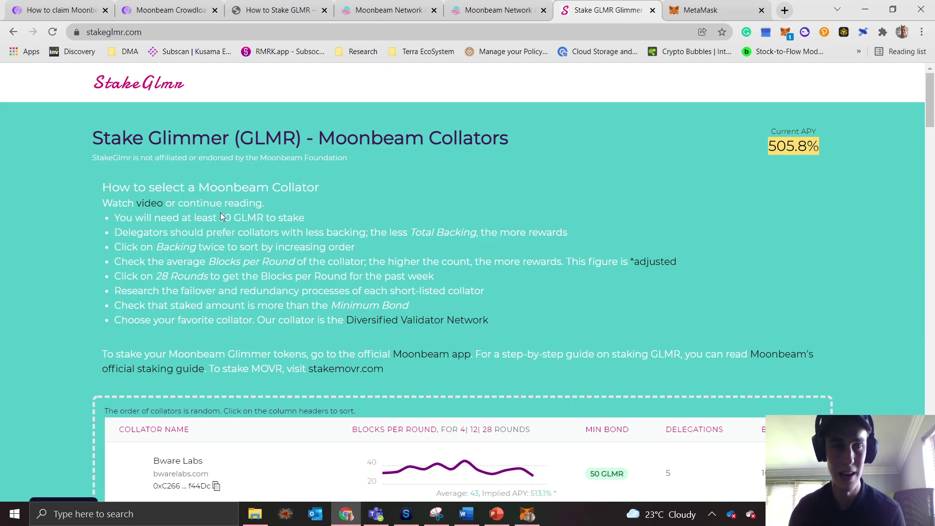
drag(222, 217, 306, 220)
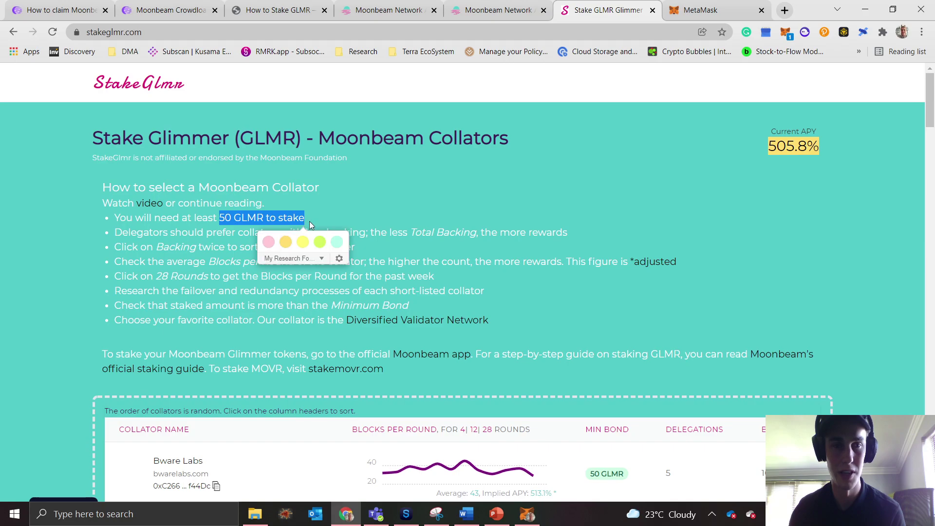
click(321, 249)
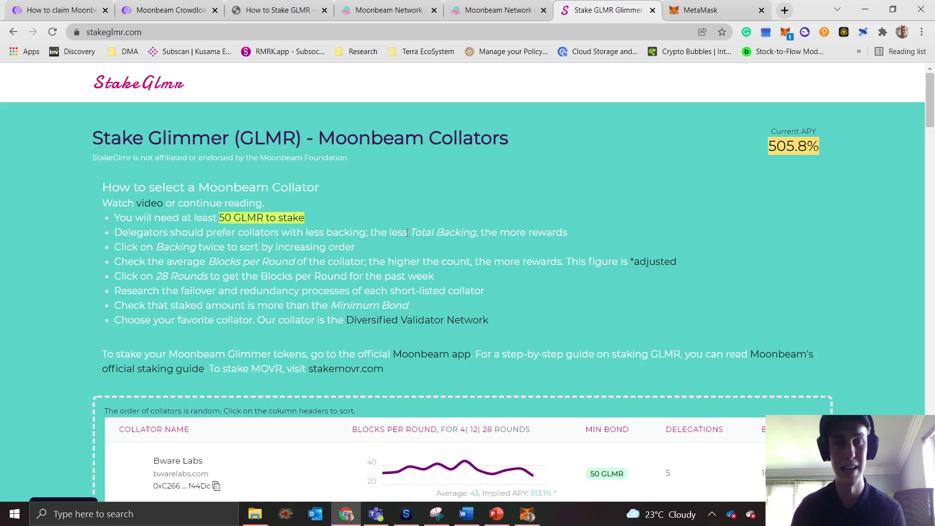
Step: Scroll through StakeGlmr's collator table of implied APY, 50 GLMR minimum bond and backing
scroll(484, 251, down, 1)
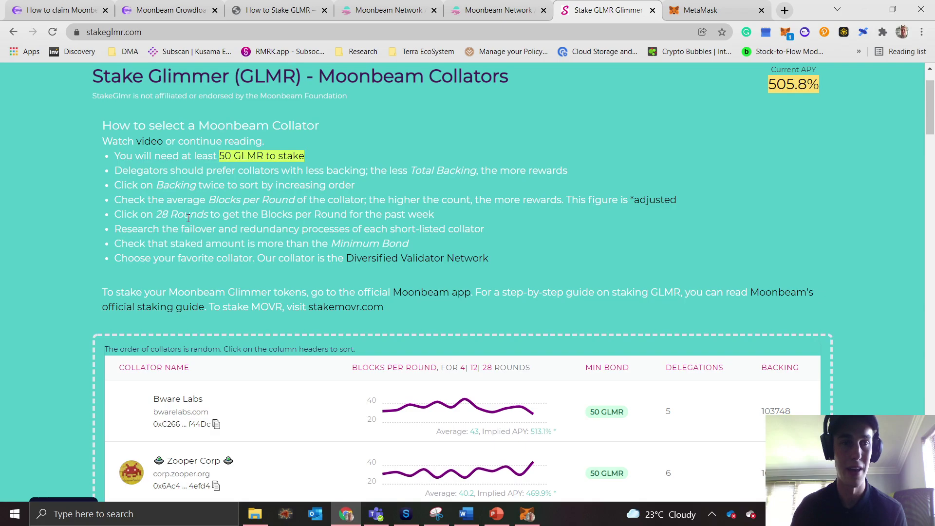
scroll(346, 255, down, 1)
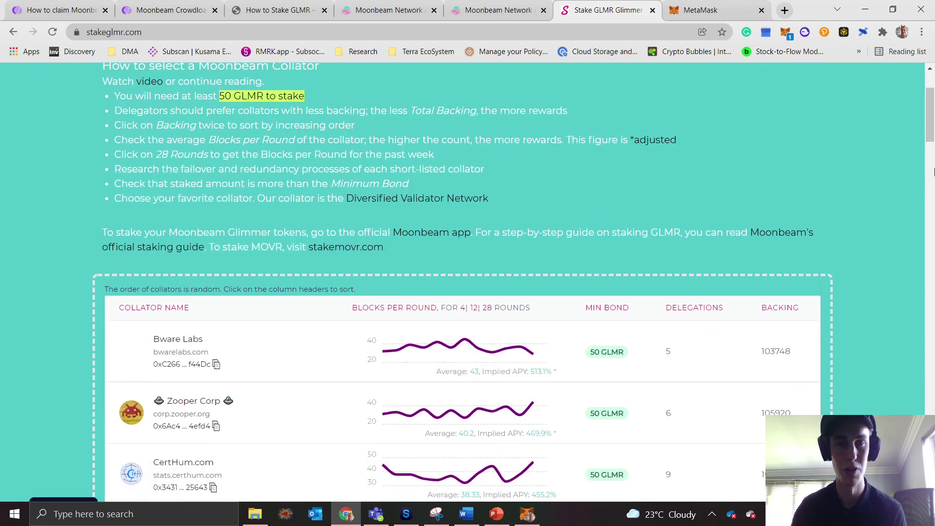
scroll(908, 241, down, 3)
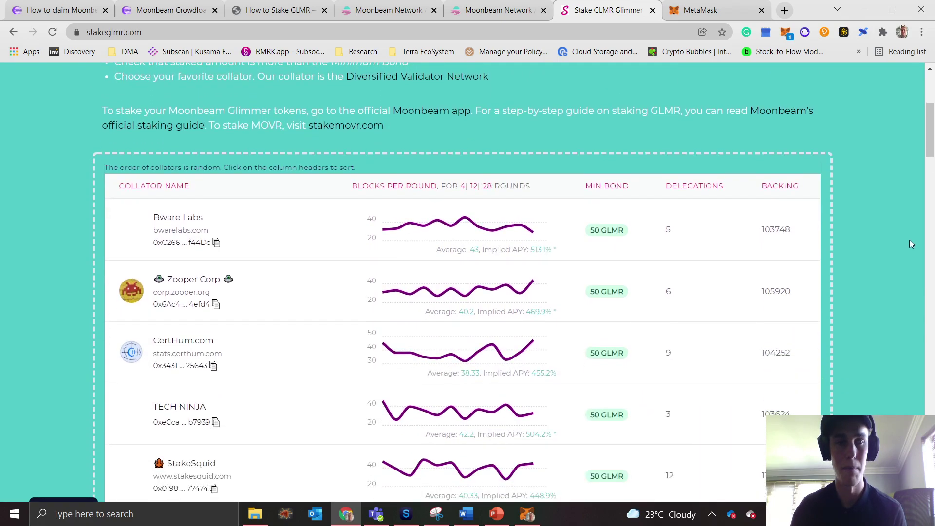
scroll(641, 187, up, 1)
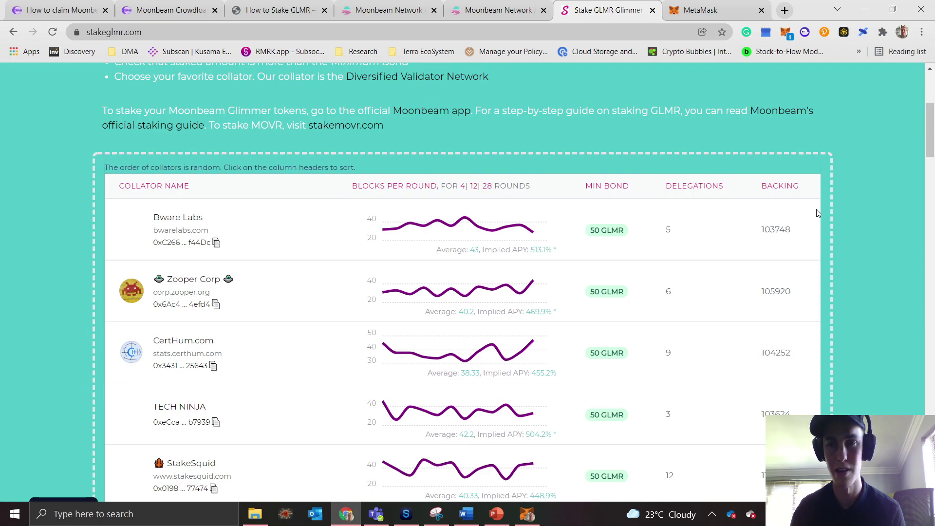
scroll(831, 210, up, 1)
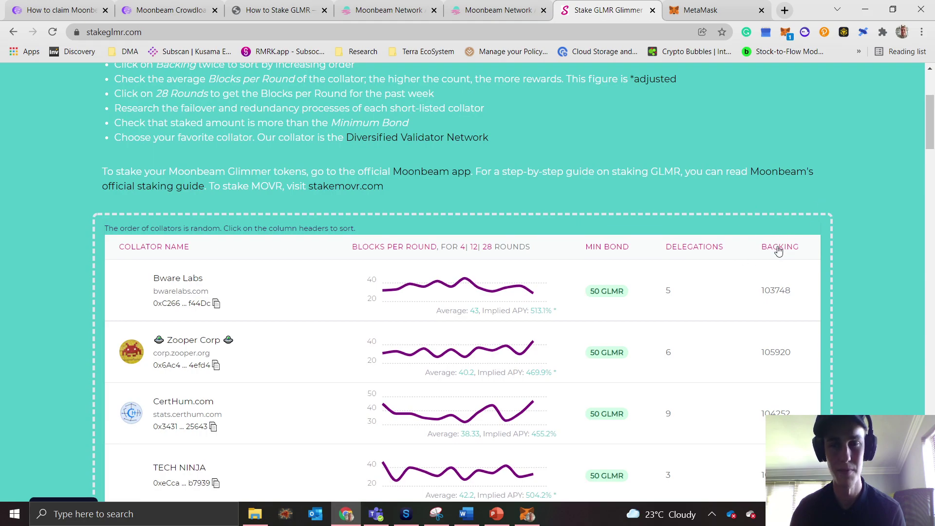
Step: Sort collators by backing, lowest first, and highlight DomiNodes' 101683 backing in yellow
click(778, 249)
click(778, 237)
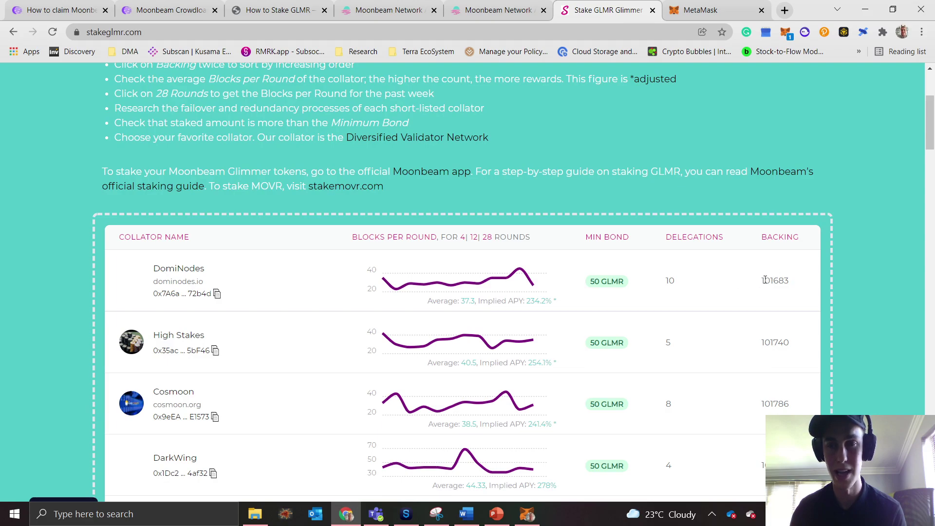
drag(762, 284, 796, 287)
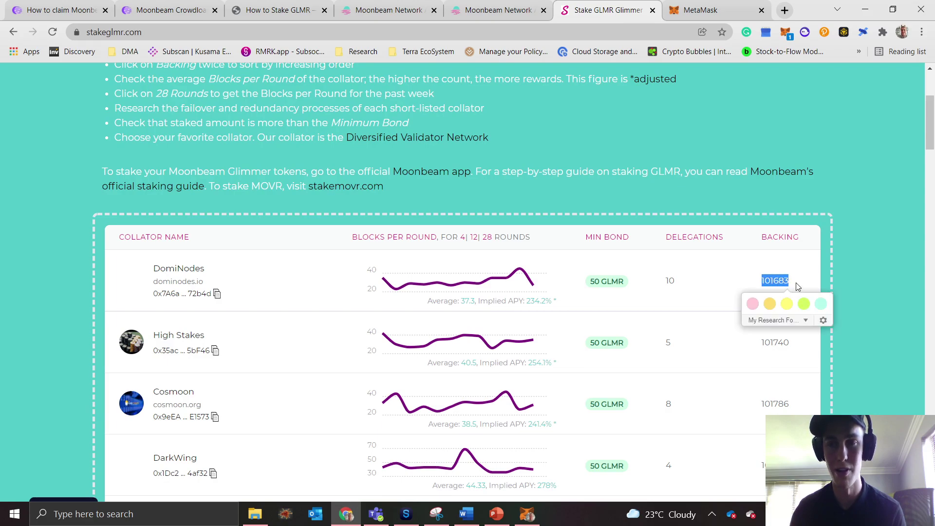
click(786, 305)
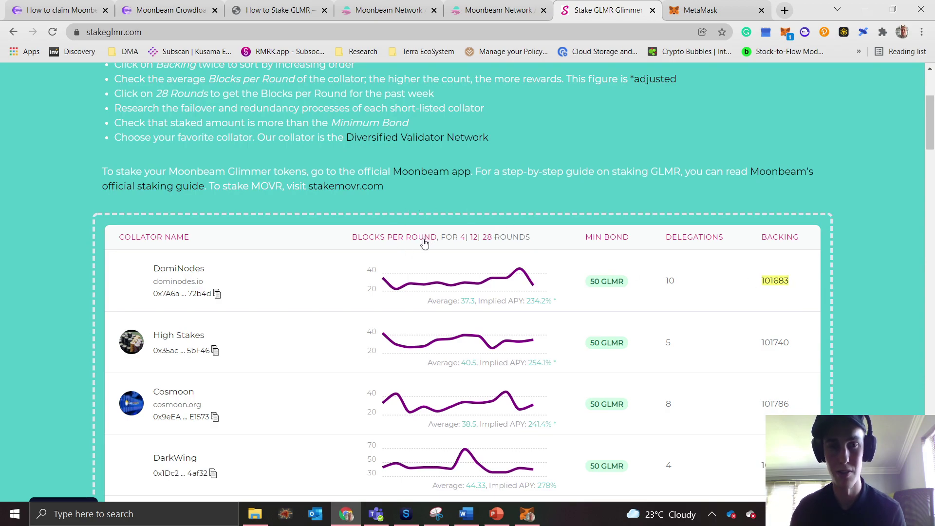
Step: Switch the Blocks per Round view to 28 rounds and scroll through the collator charts
click(490, 242)
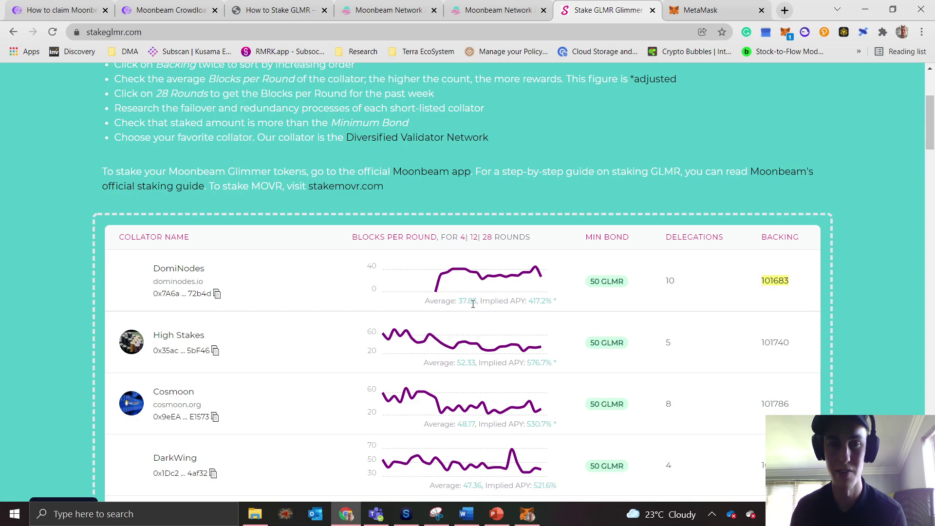
scroll(486, 324, down, 1)
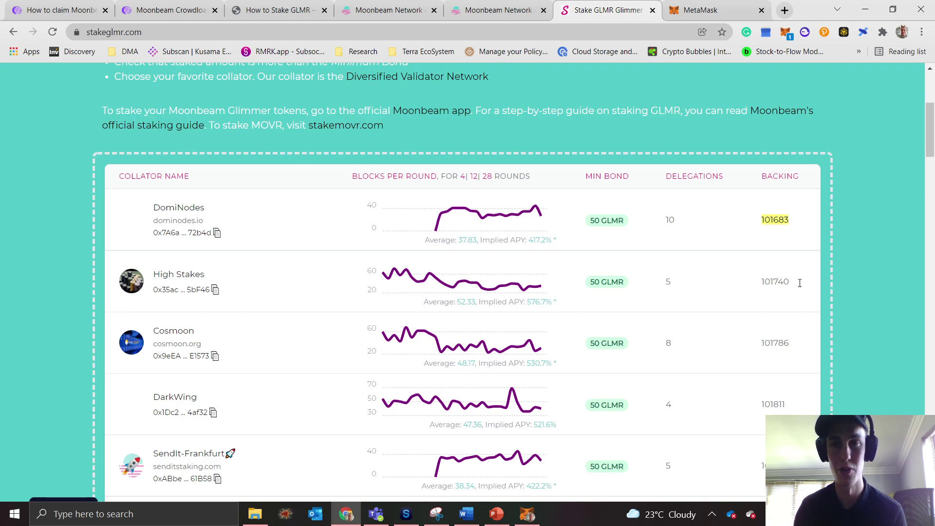
Step: Highlight the 'Diversified Validator Network' name in the guide in yellow-green
scroll(839, 295, up, 1)
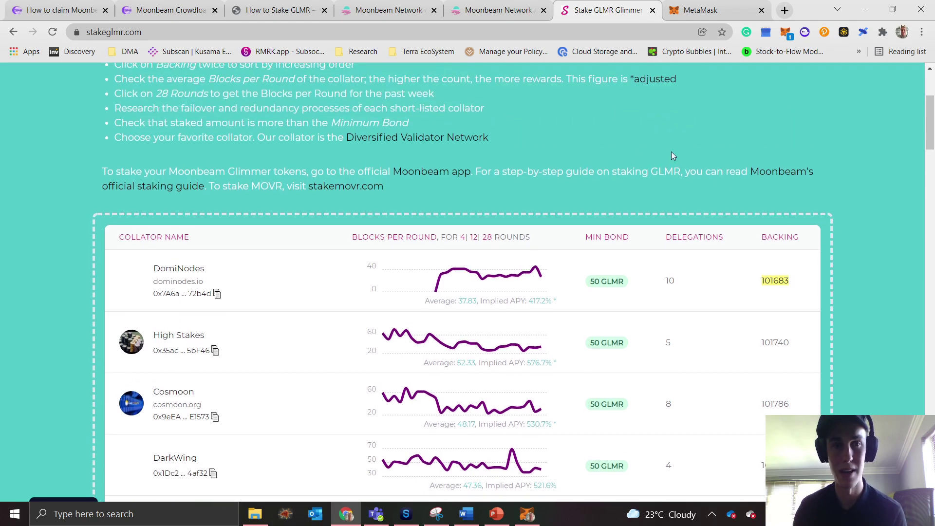
scroll(501, 161, up, 1)
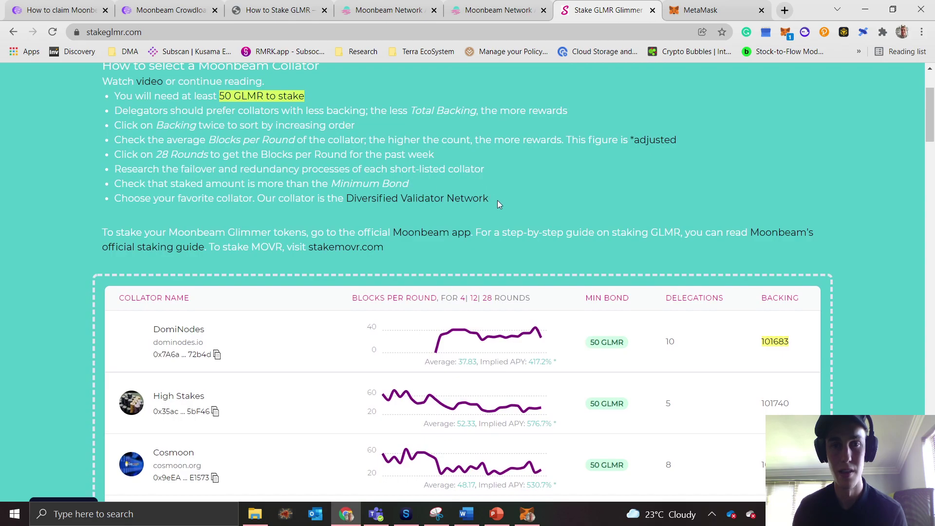
mouse_move(497, 203)
mouse_down()
mouse_move(345, 215)
mouse_move(346, 199)
mouse_up()
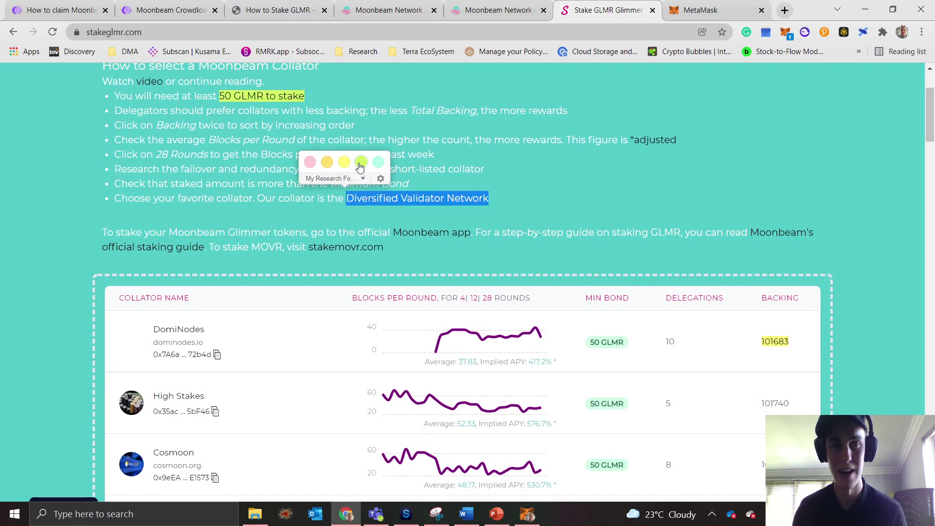
click(360, 162)
Step: Jump to Diversified Validator Network's table row and highlight its 52.97 average in yellow
scroll(587, 232, down, 2)
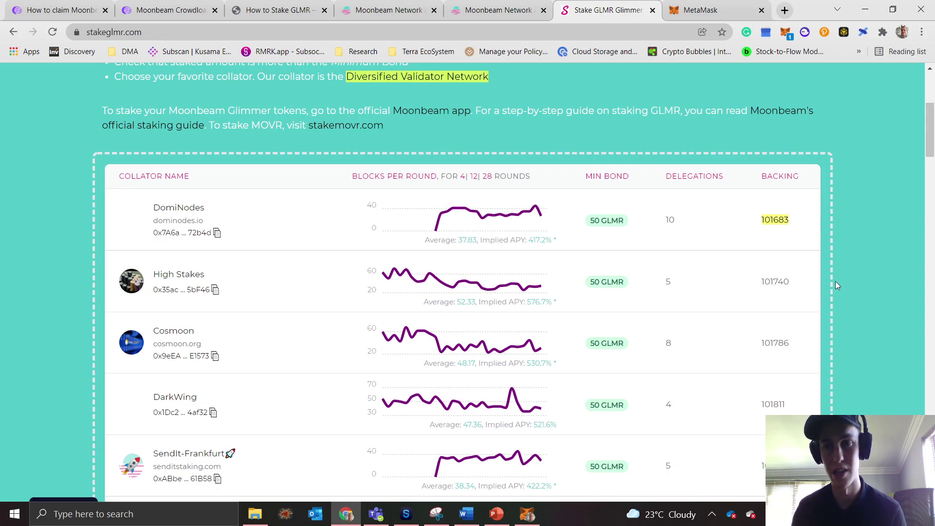
scroll(789, 302, up, 1)
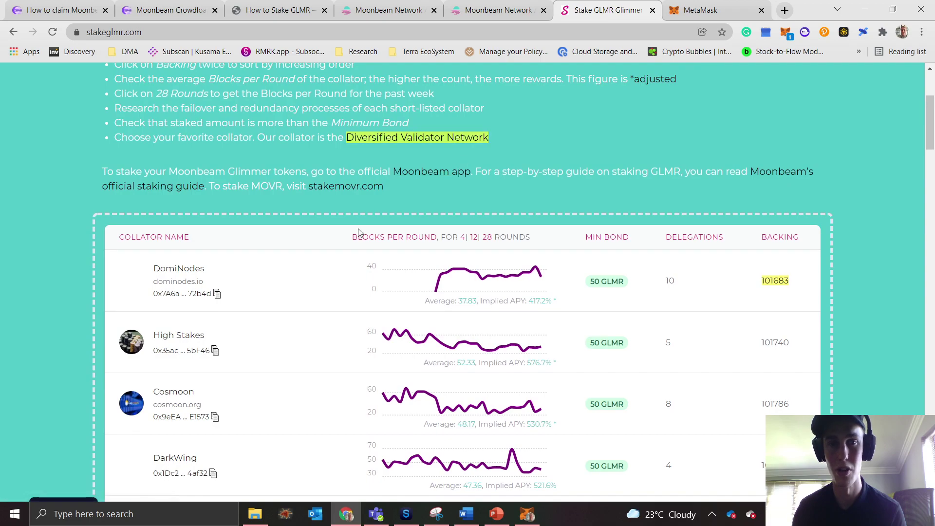
scroll(195, 345, down, 5)
scroll(378, 166, up, 5)
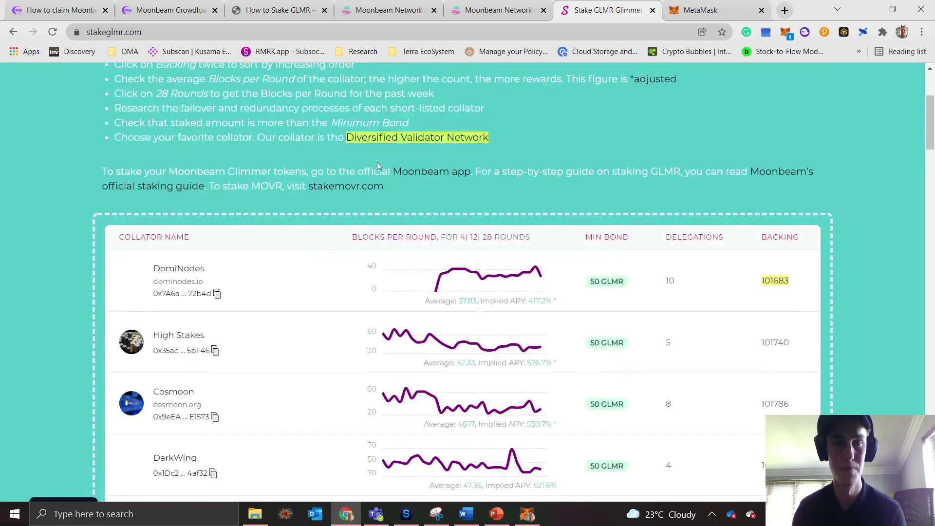
click(416, 141)
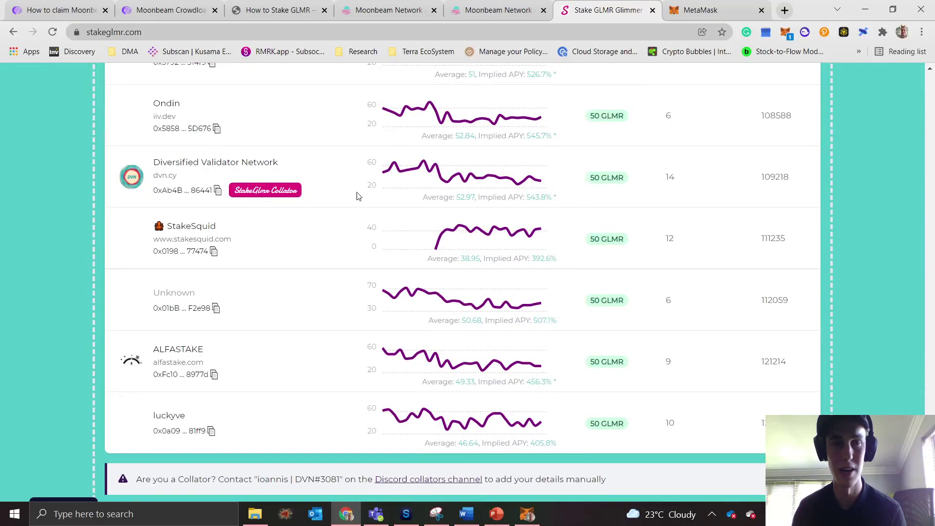
scroll(641, 208, up, 1)
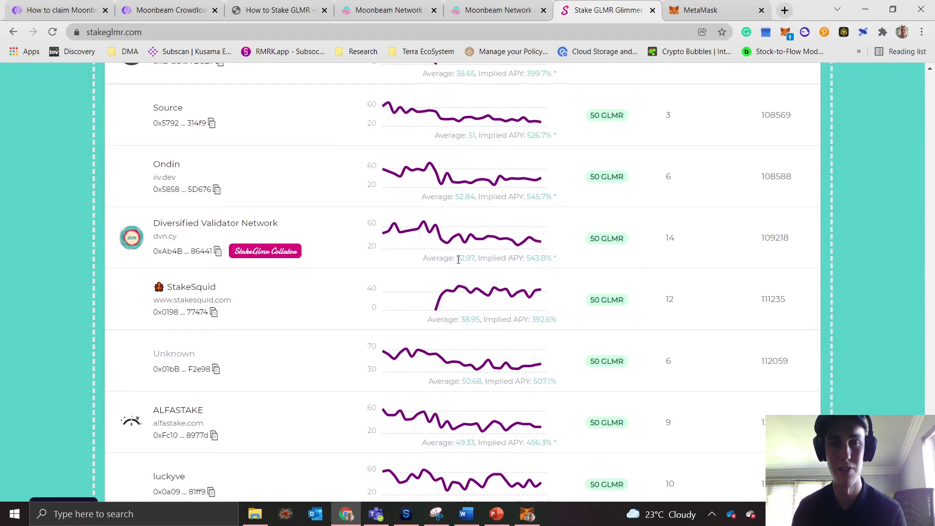
drag(458, 259, 475, 260)
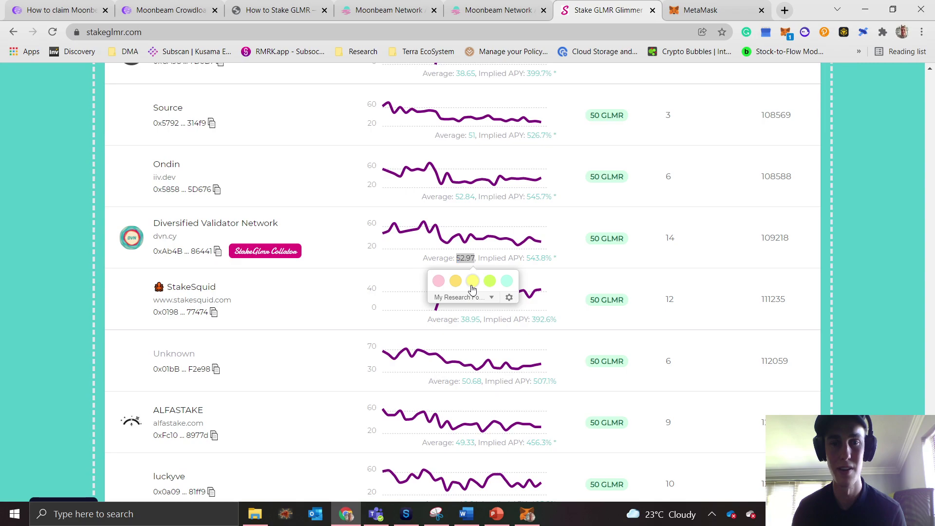
click(472, 287)
drag(422, 260, 539, 260)
click(561, 263)
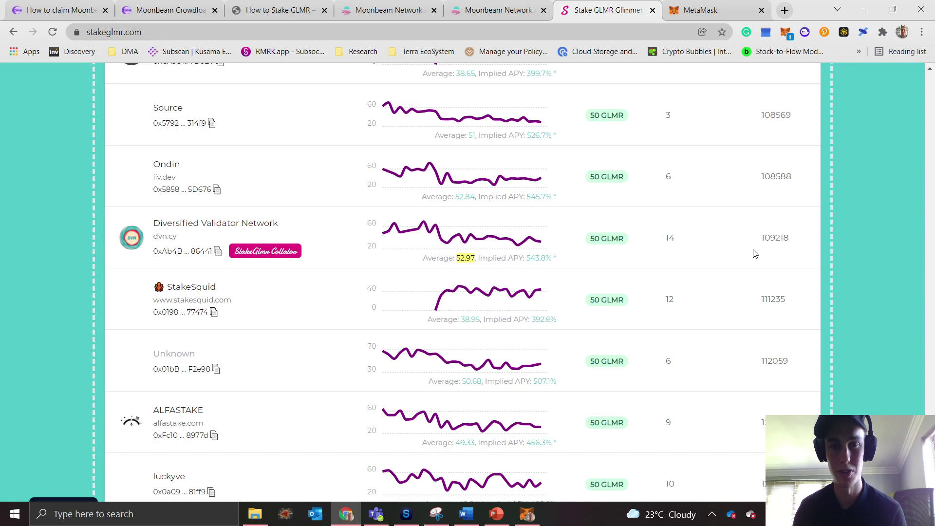
scroll(735, 255, up, 1)
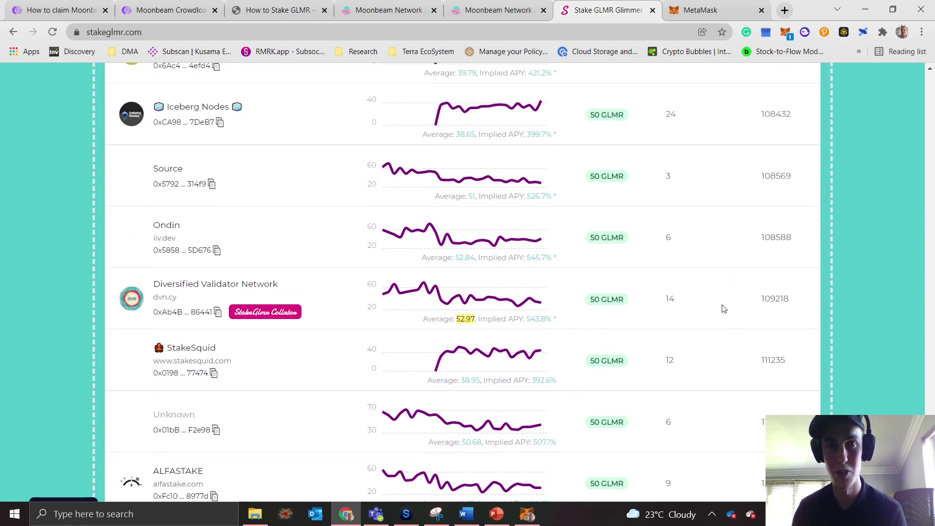
Step: Filter the Moonbeam collator pool by 'div' and copy Diversified Validator Network's address
click(375, 10)
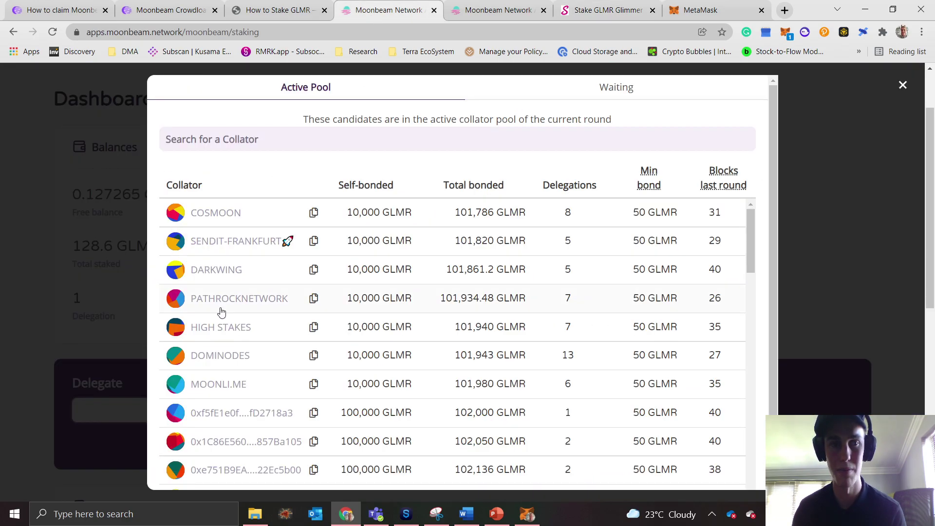
scroll(251, 350, down, 1)
scroll(250, 351, up, 1)
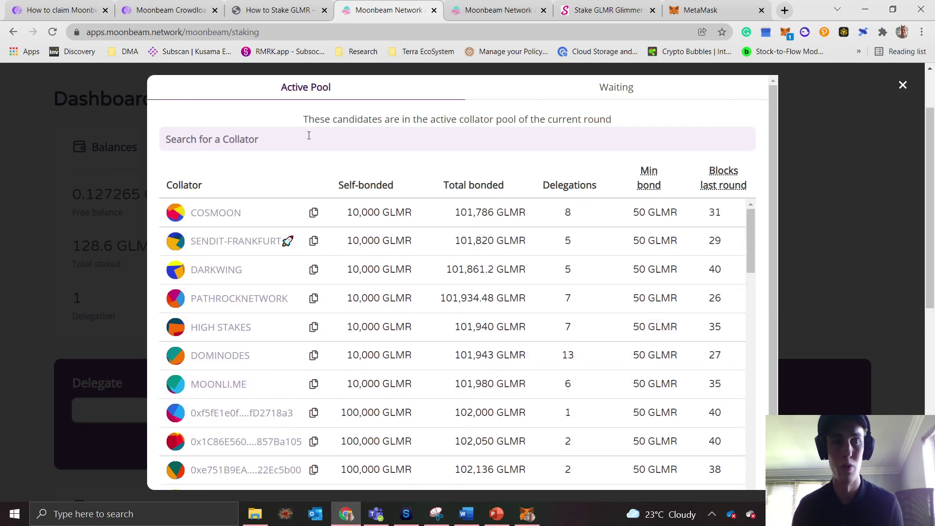
click(308, 135)
text(div)
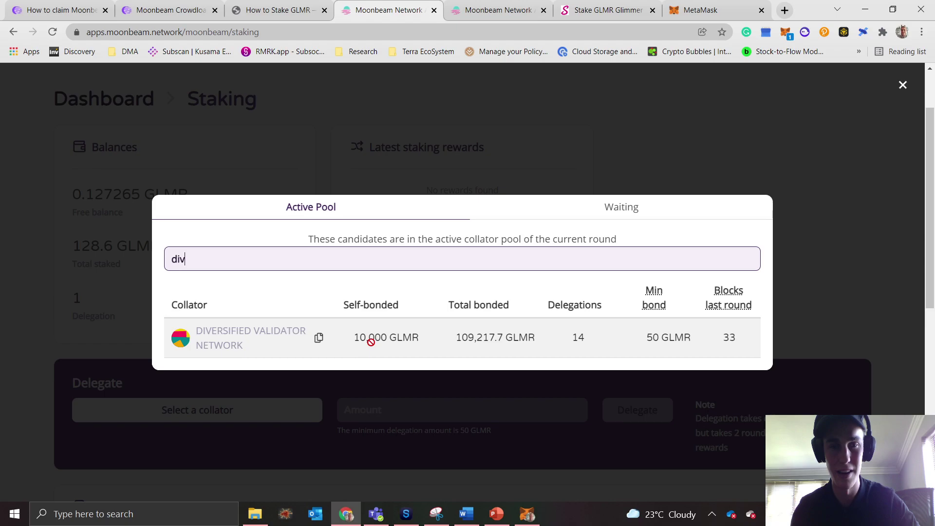
click(318, 338)
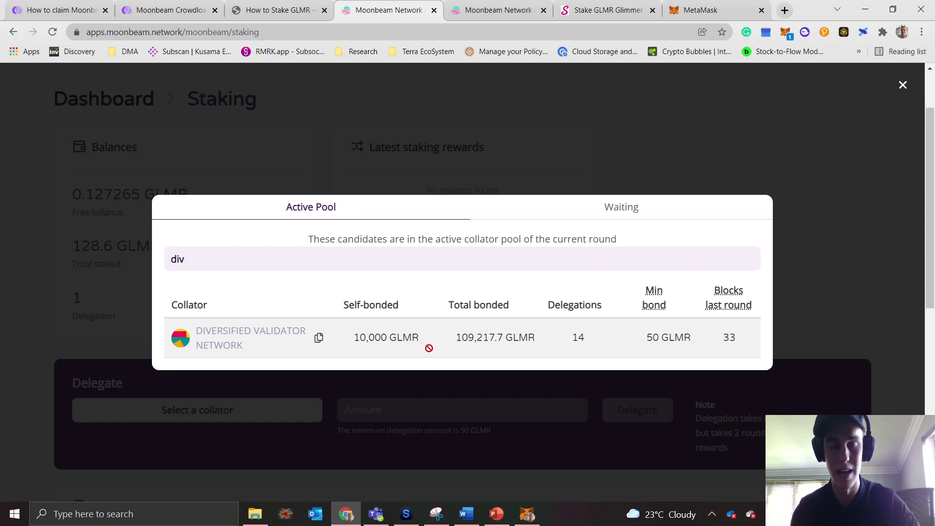
Step: Close the collator list, check the 128.6 GLMR delegation, and return to the Welcome dashboard
click(836, 310)
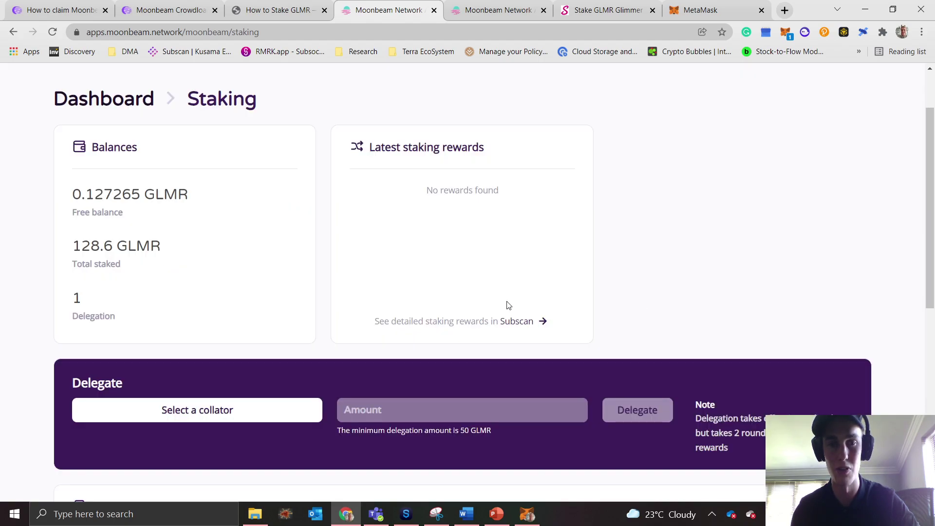
scroll(389, 334, down, 1)
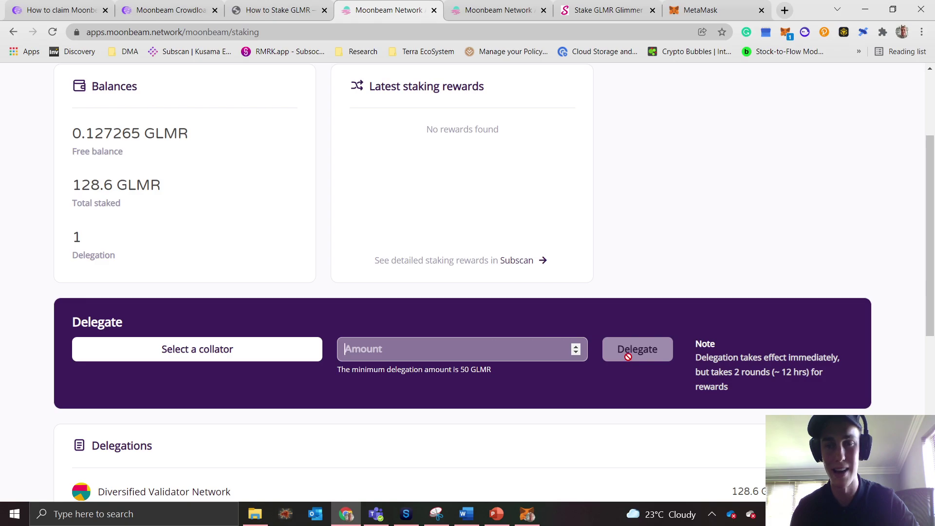
scroll(720, 365, down, 1)
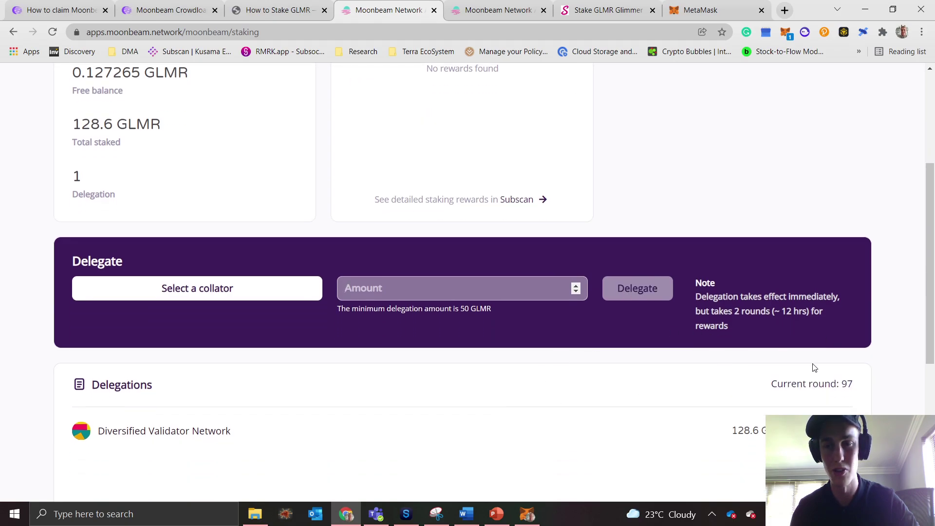
scroll(615, 326, up, 1)
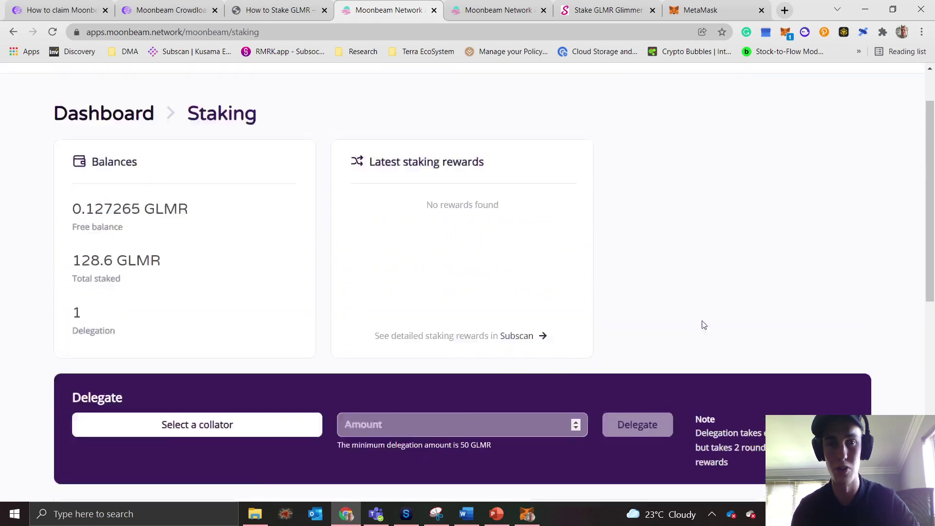
scroll(703, 325, up, 2)
click(100, 177)
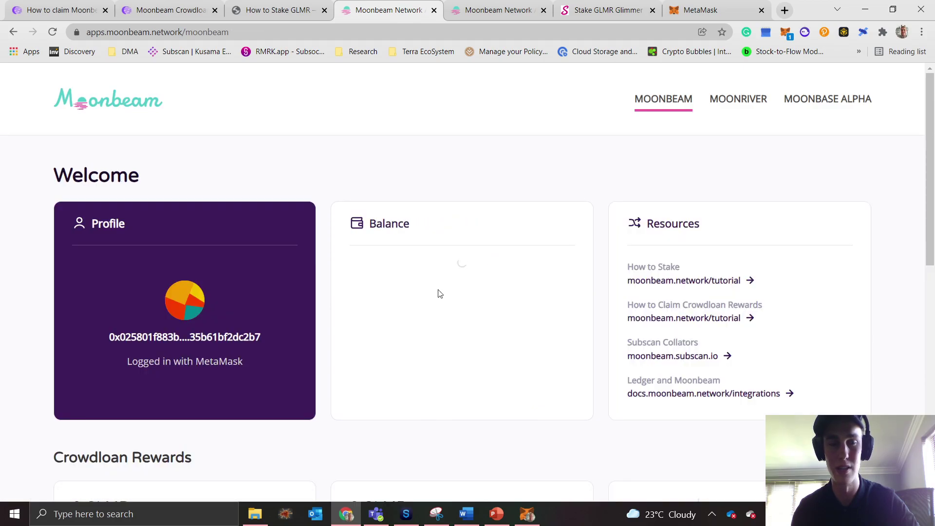
scroll(440, 294, down, 1)
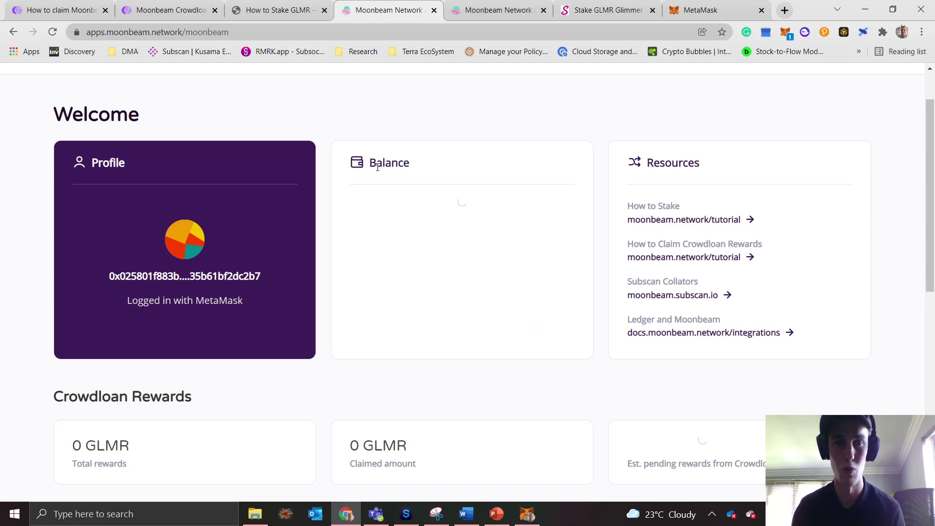
Step: In the How to Stake GLMR article, highlight 'Diversified Validator Network' in yellow
click(287, 13)
scroll(682, 357, down, 6)
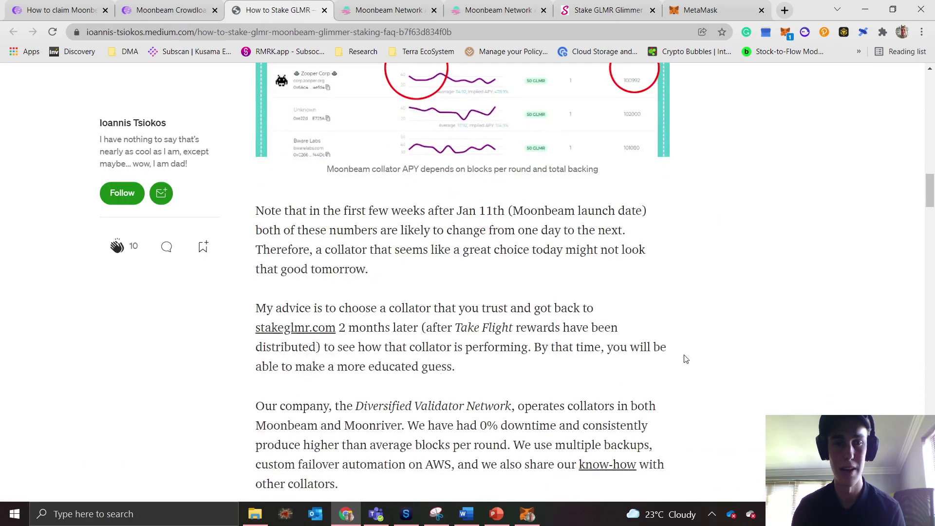
scroll(688, 271, up, 1)
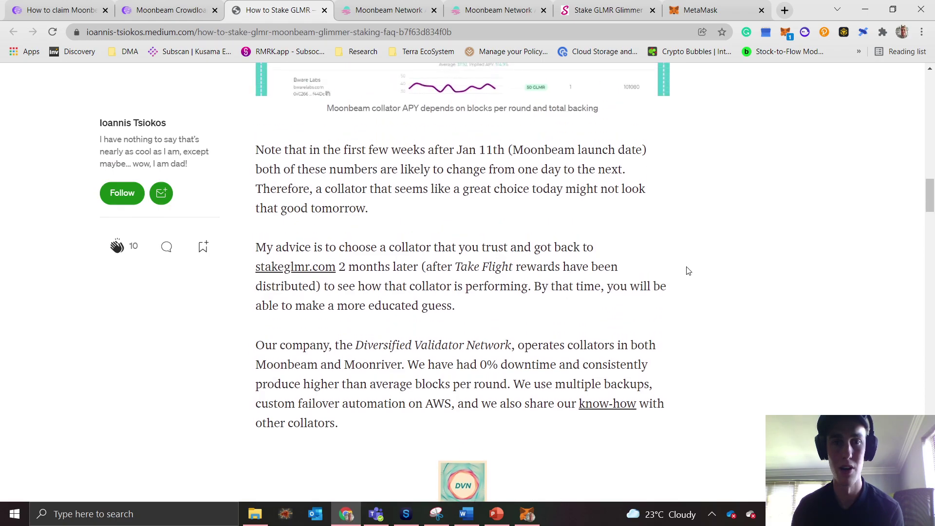
scroll(570, 235, down, 1)
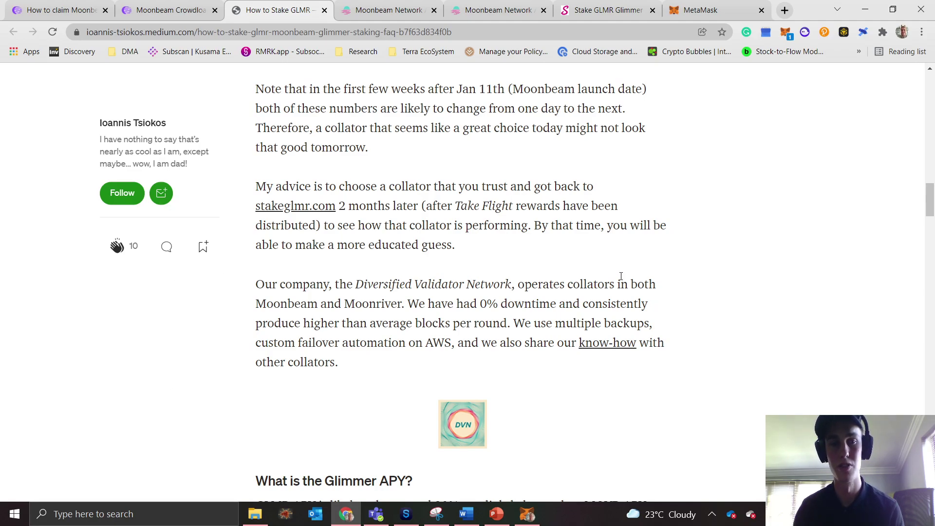
drag(359, 287, 495, 296)
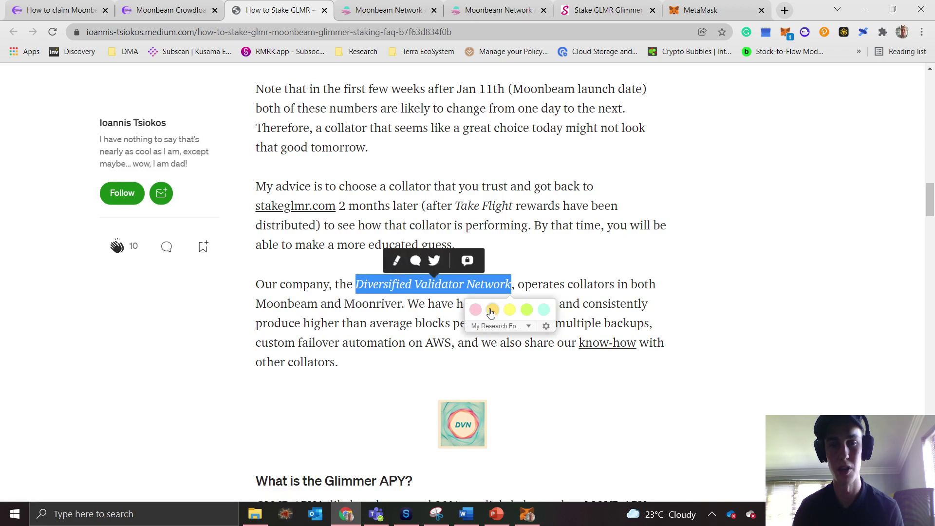
click(487, 307)
Step: Check the 128.6 GLMR staking reserve on Moonbeam, then return to the StakeGlmr collator table
click(374, 17)
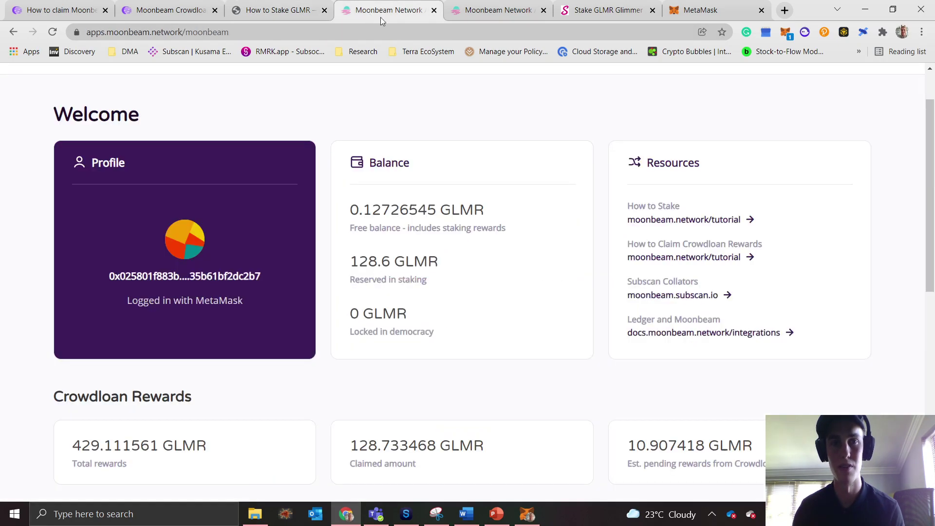
click(577, 15)
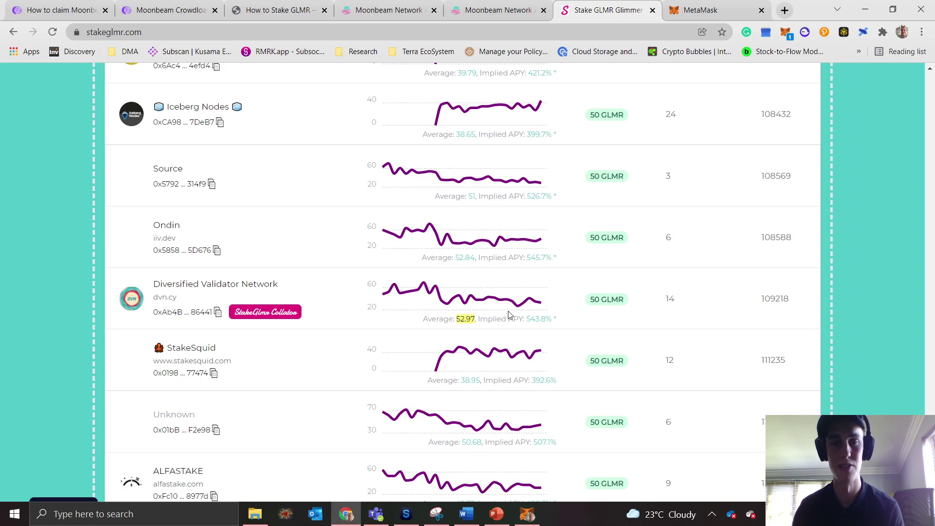